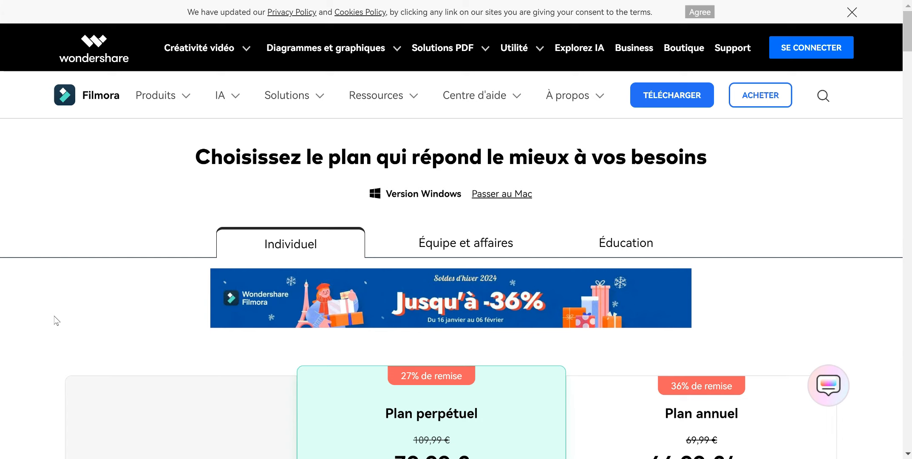
# Compare the prices, product features and service terms of the Plan perpétuel and Plan annuel on the Filmora pricing page.
pyautogui.scroll(-5, 80, 317)
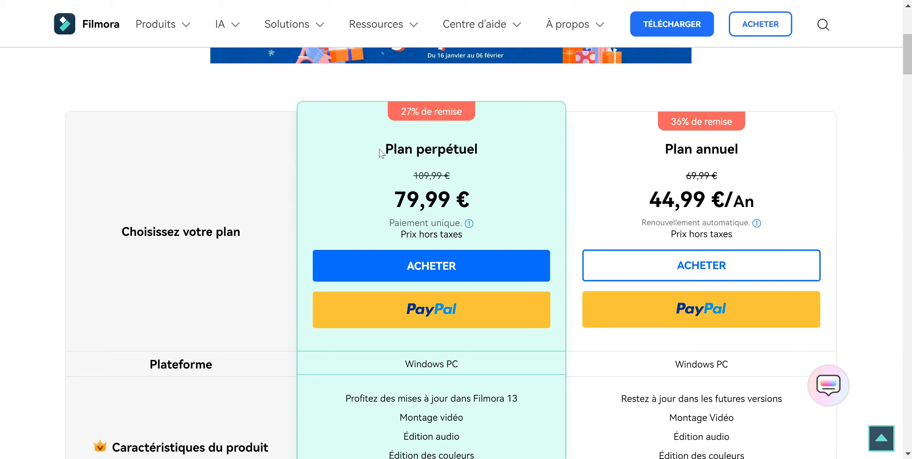
pyautogui.scroll(-2, 289, 236)
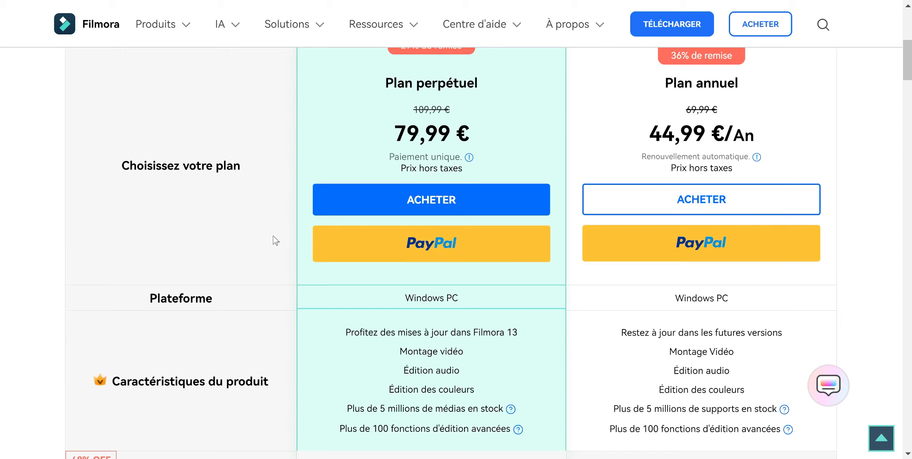
pyautogui.scroll(-4, 271, 240)
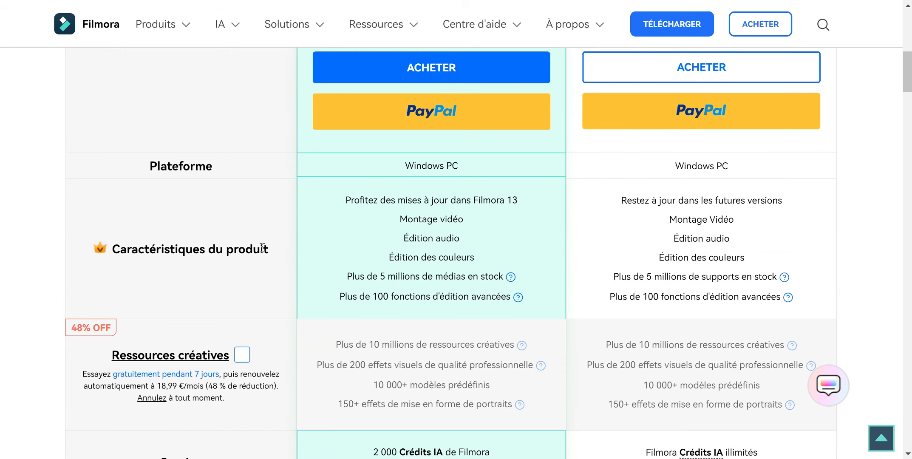
pyautogui.scroll(-4, 262, 247)
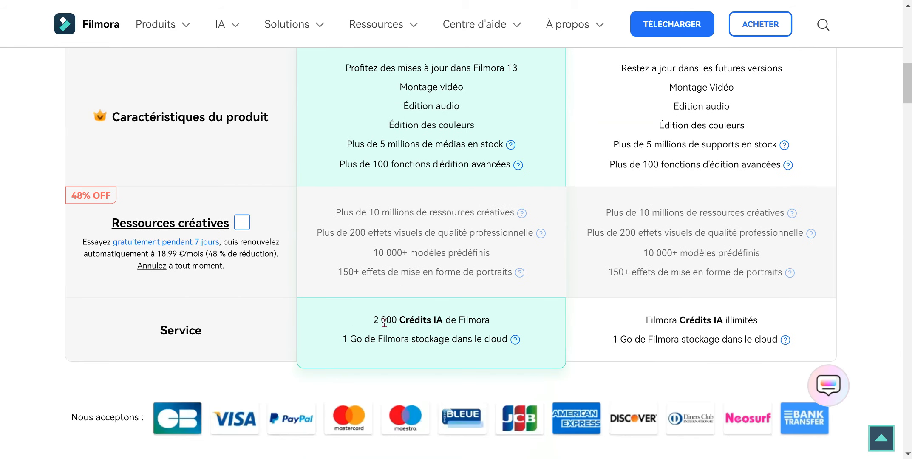
pyautogui.scroll(10, 492, 271)
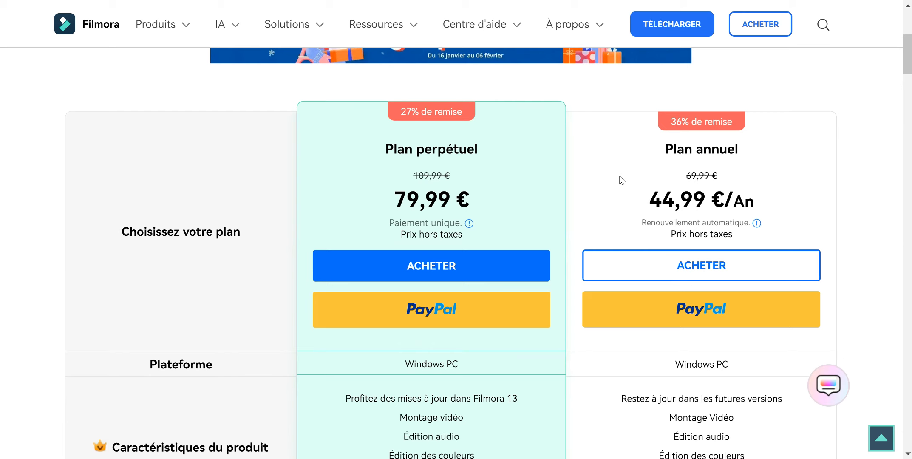
pyautogui.scroll(-3, 621, 183)
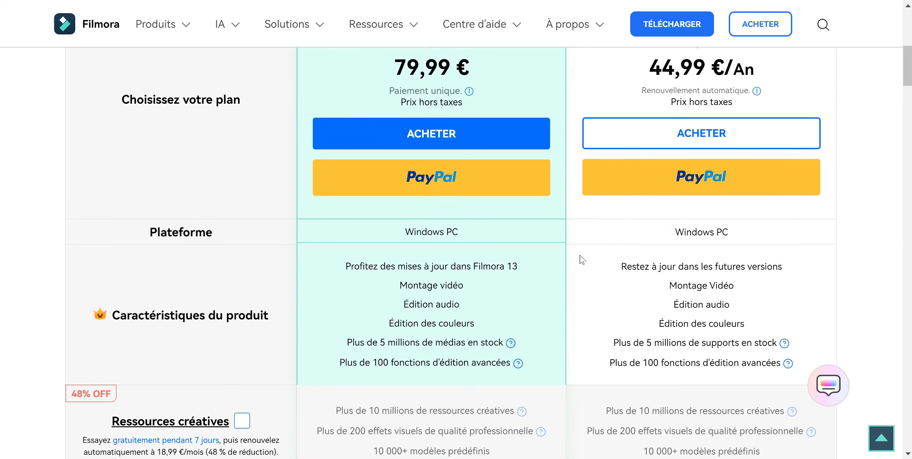
pyautogui.scroll(-6, 582, 260)
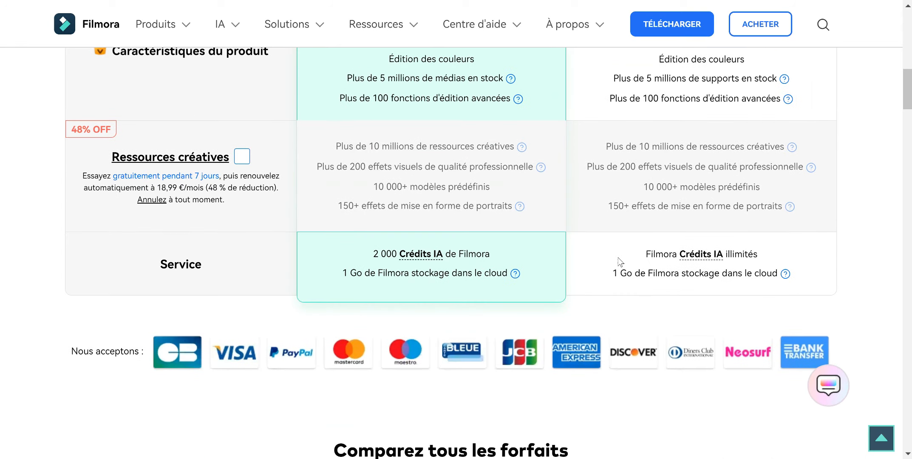
pyautogui.scroll(9, 621, 261)
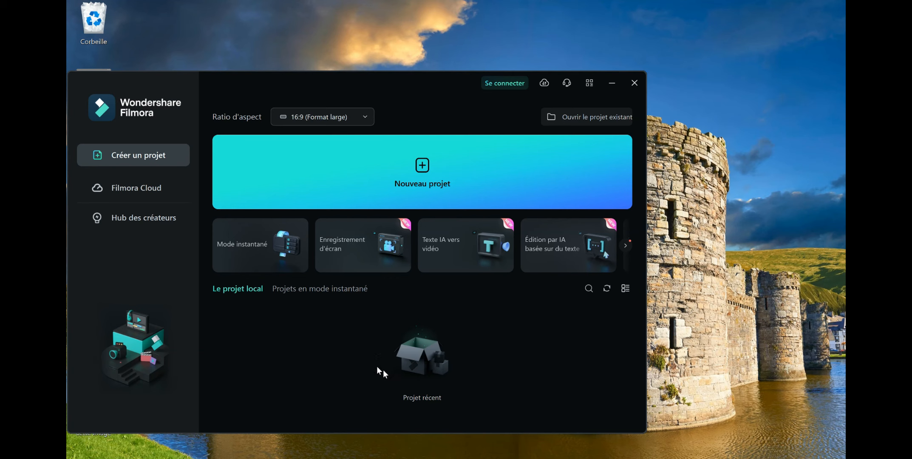
# In the Filmora start window, look over the aspect ratio choices and the Filmora Cloud and Hub des créateurs sections.
pyautogui.click(366, 118)
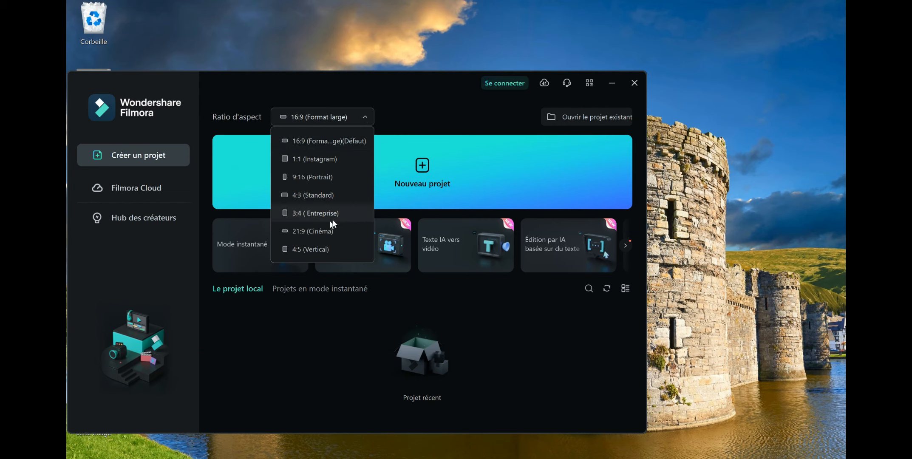
pyautogui.click(406, 122)
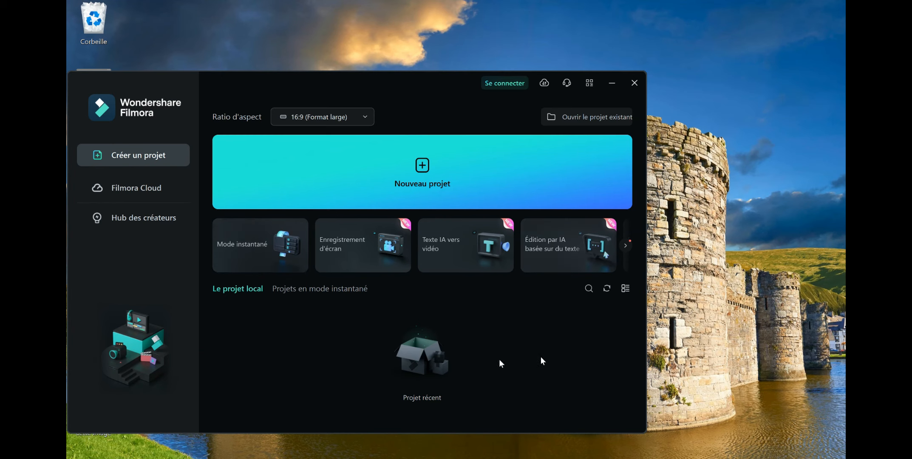
pyautogui.click(108, 195)
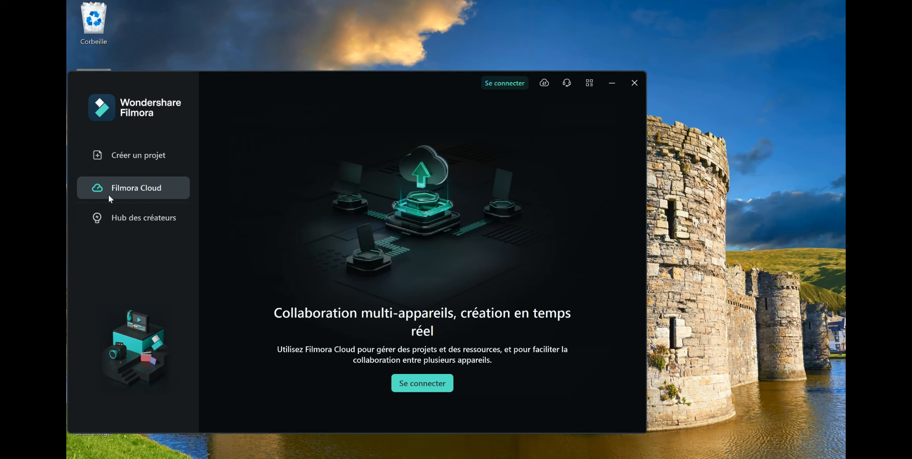
pyautogui.click(129, 220)
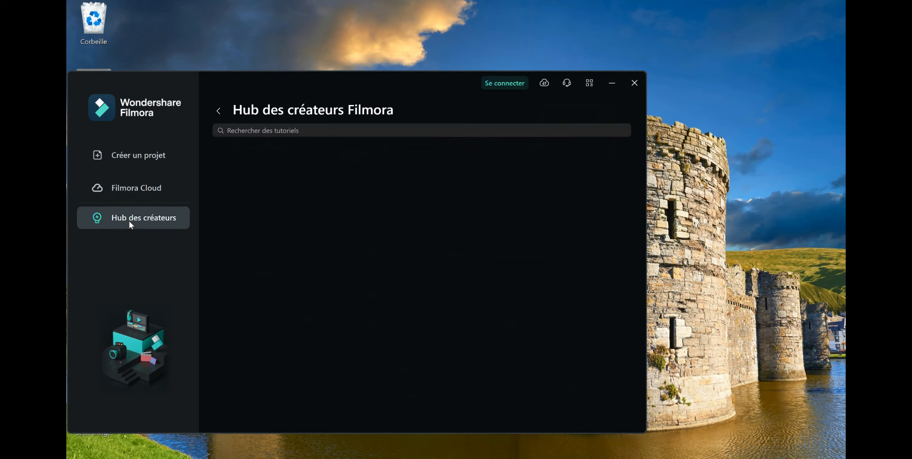
pyautogui.click(136, 155)
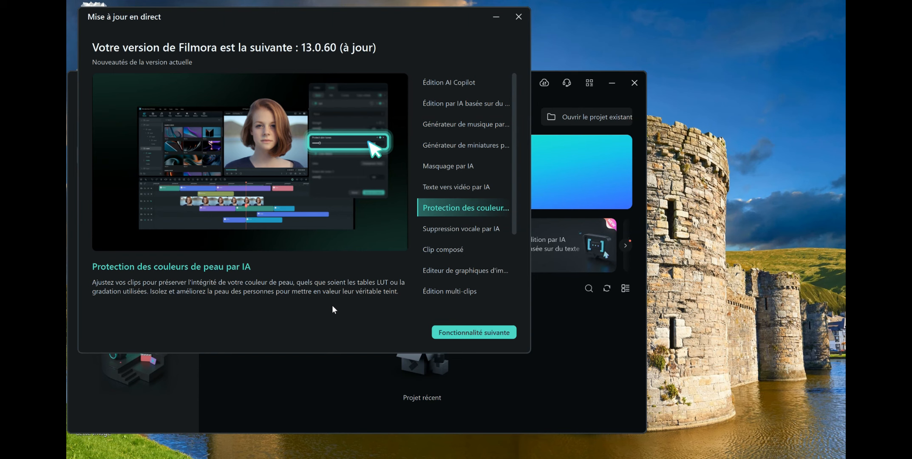
# Read the descriptions of the new AI features from Édition AI Copilot through Protection des couleurs de peau par IA.
pyautogui.click(453, 81)
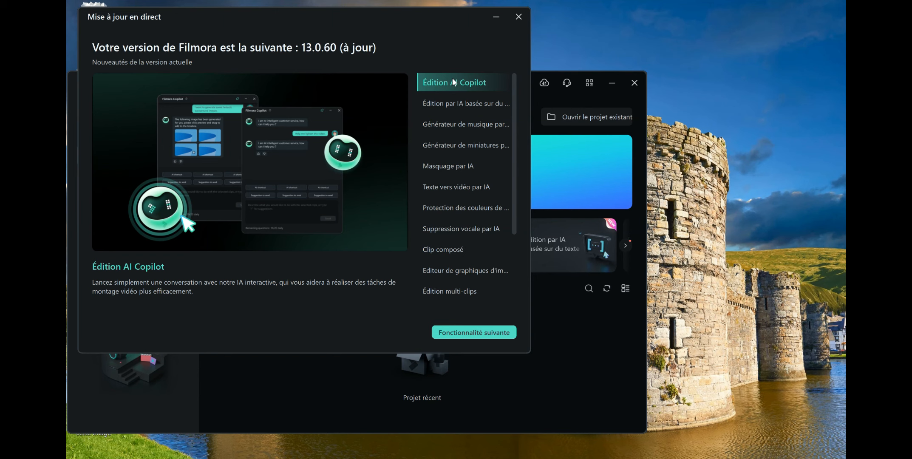
pyautogui.click(443, 107)
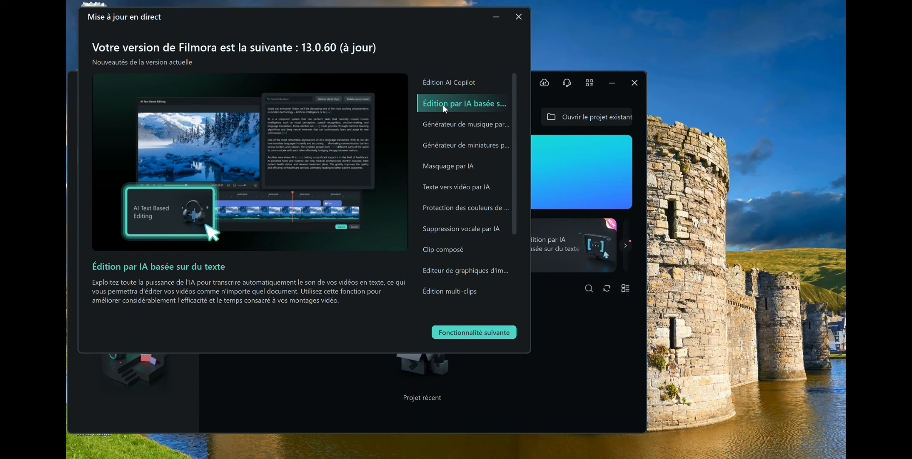
pyautogui.click(462, 122)
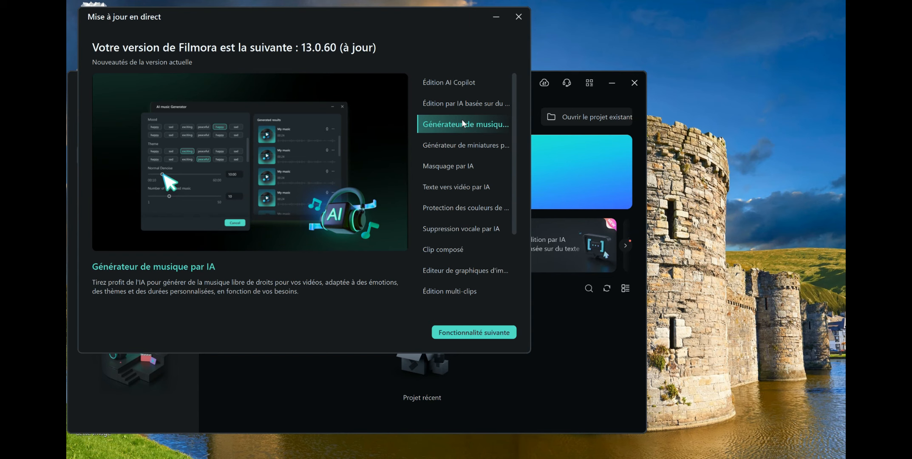
pyautogui.click(477, 140)
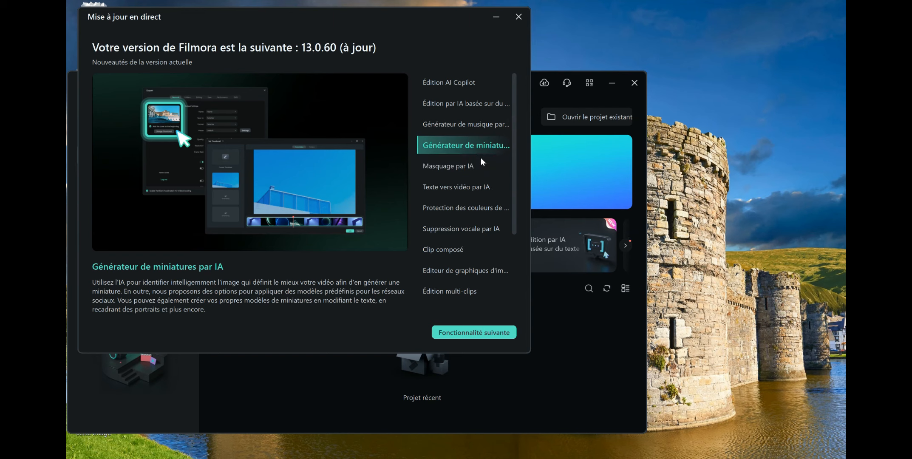
pyautogui.click(474, 167)
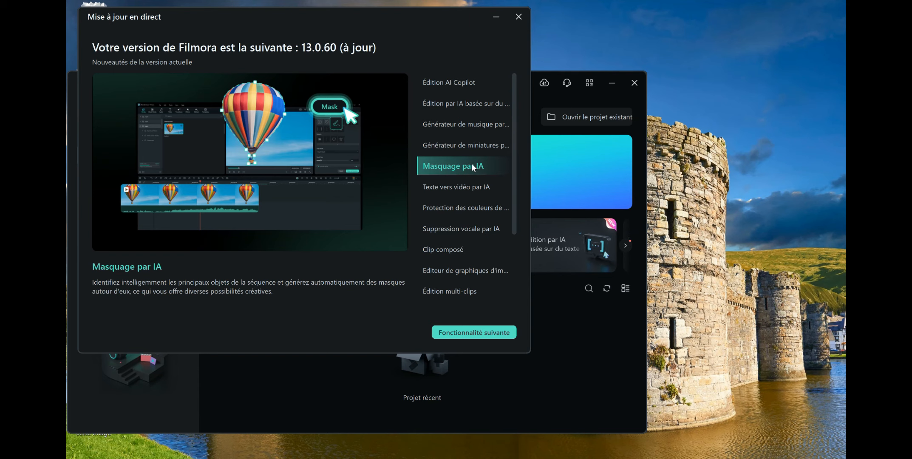
pyautogui.click(466, 189)
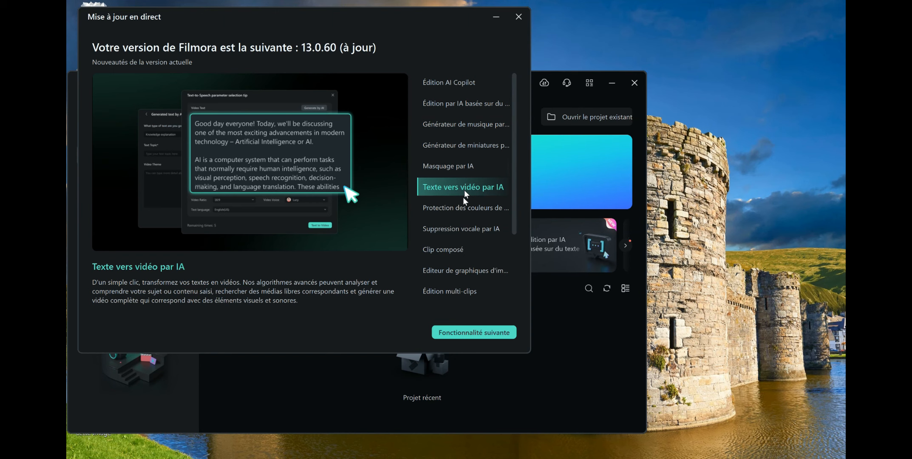
pyautogui.click(463, 209)
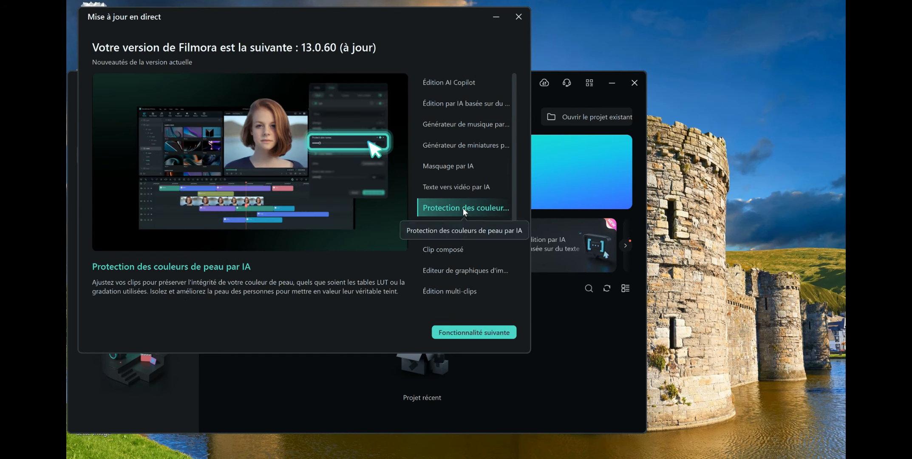
# Read the descriptions of Suppression vocale par IA, Clip composé, Editeur de graphiques d'images clé and Édition multi-clips.
pyautogui.click(461, 248)
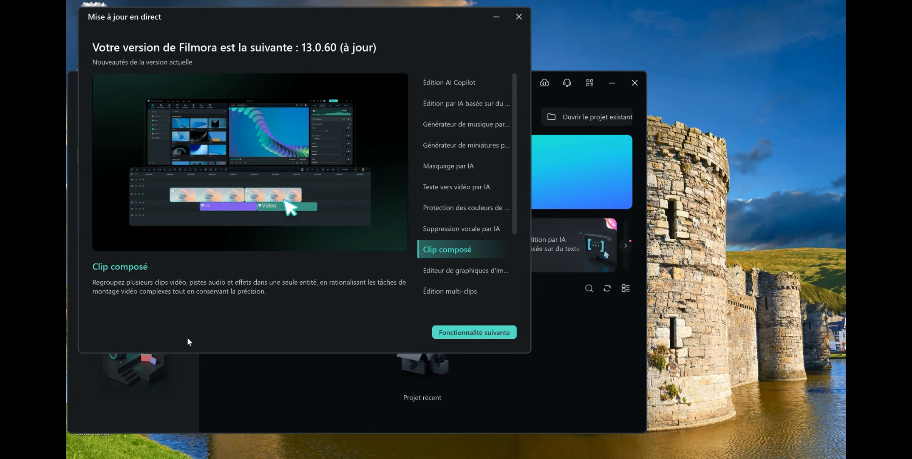
pyautogui.click(473, 228)
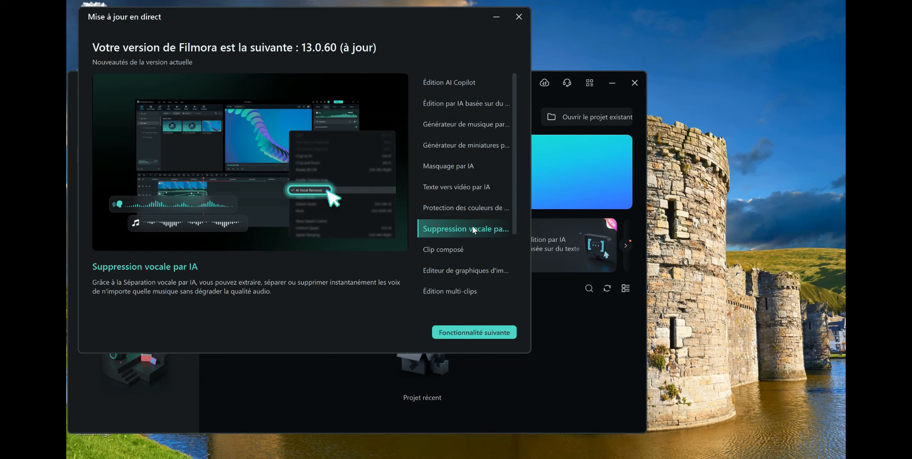
pyautogui.click(431, 263)
pyautogui.click(431, 257)
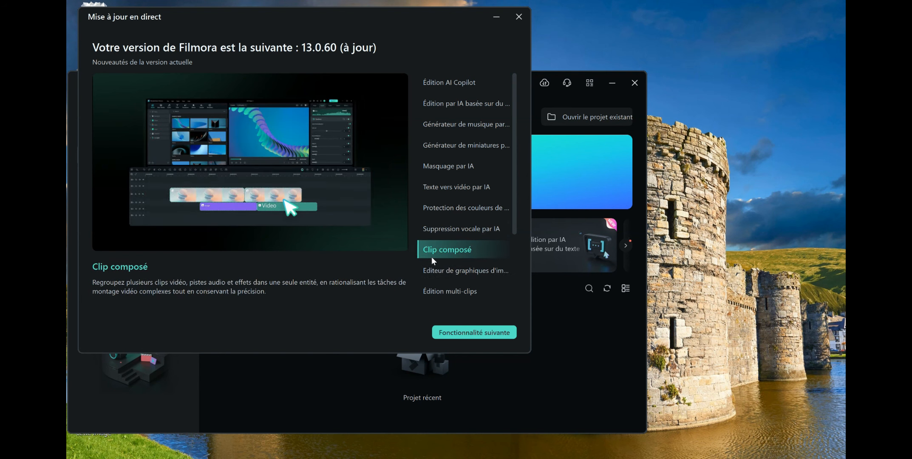
pyautogui.click(433, 274)
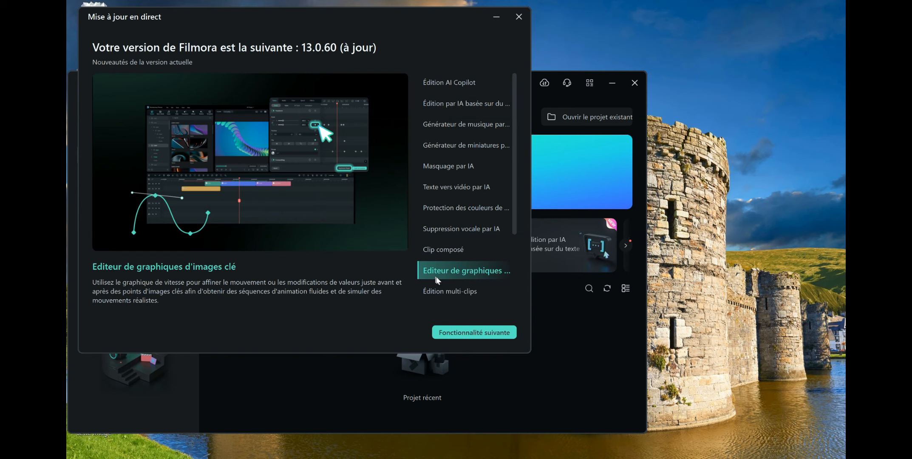
pyautogui.click(447, 292)
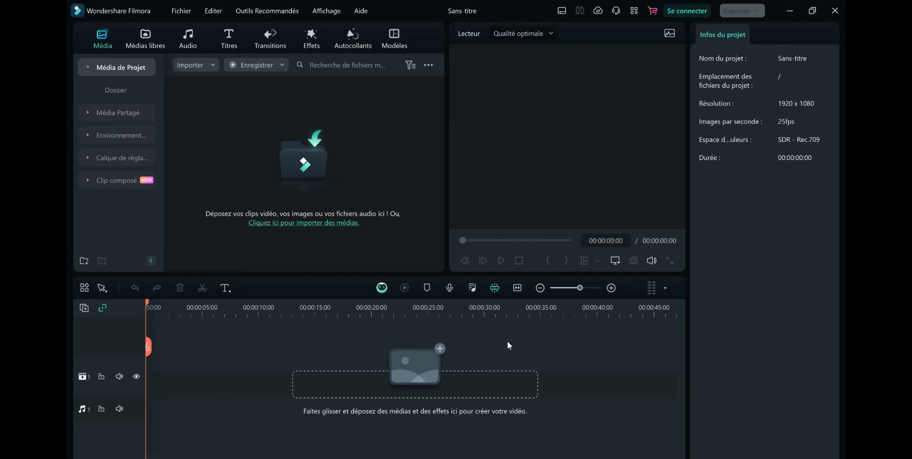
# Import all MP4 clips from the Téléchargements > tab 10 wifi > video folder into the project media.
pyautogui.click(356, 171)
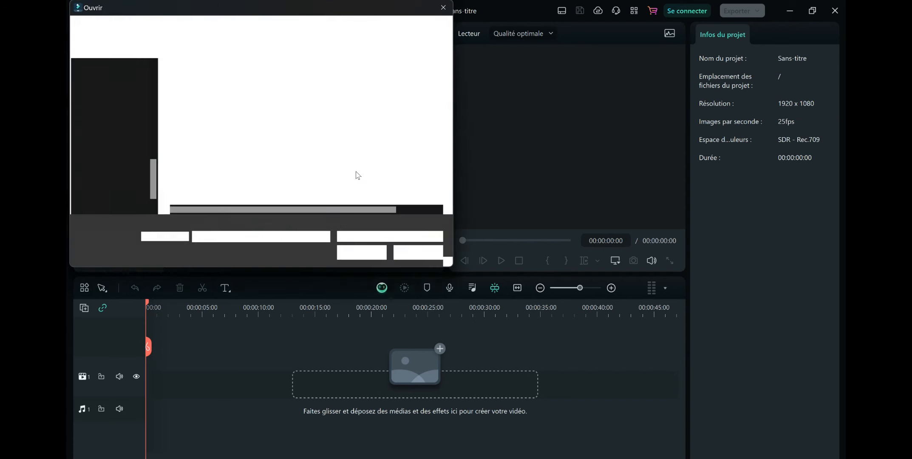
pyautogui.scroll(5, 115, 74)
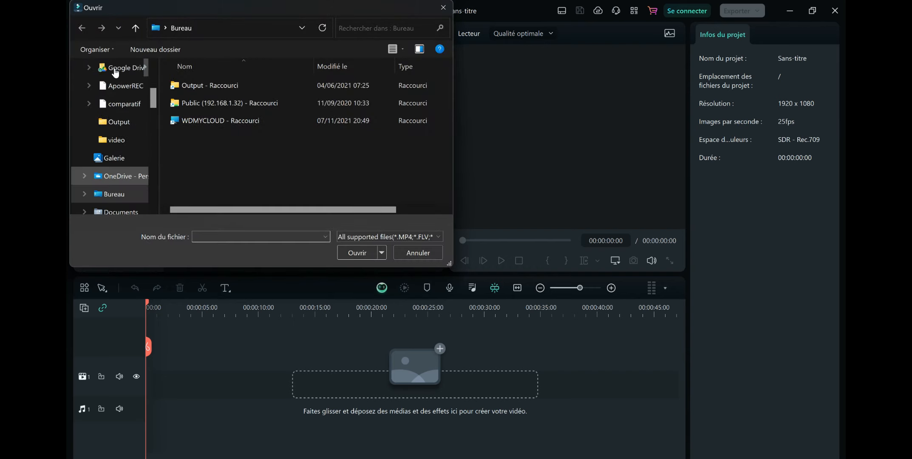
pyautogui.scroll(3, 116, 73)
pyautogui.click(117, 127)
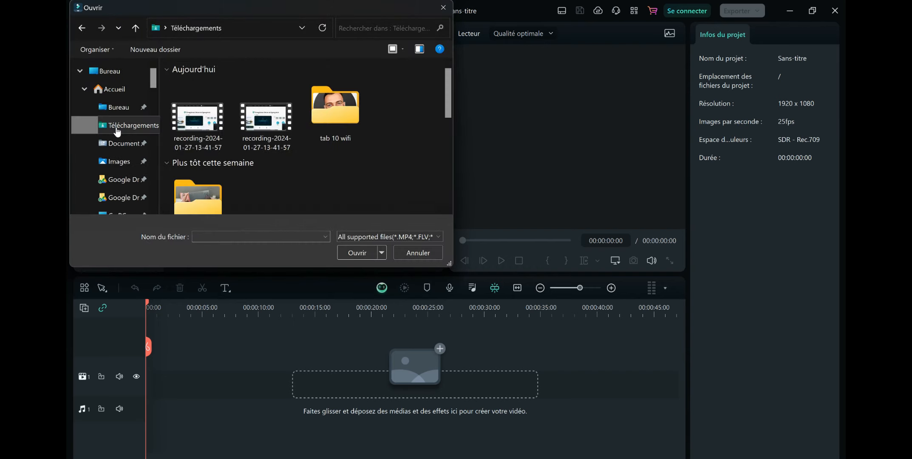
pyautogui.doubleClick(333, 107)
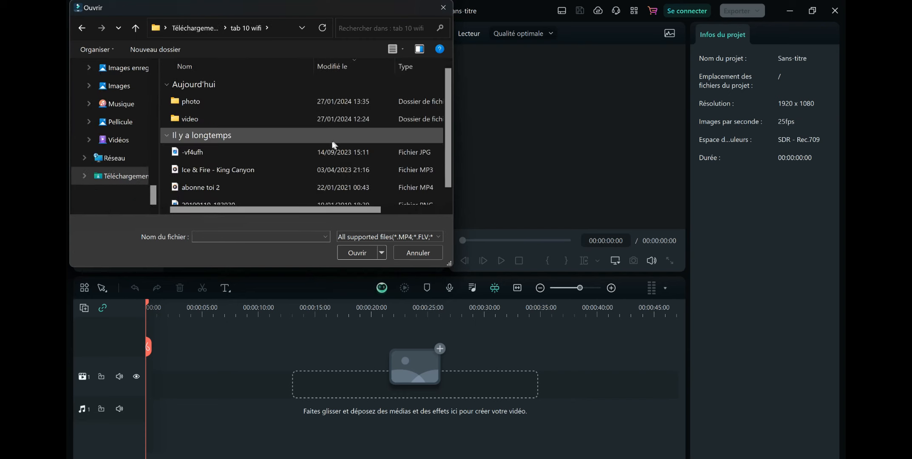
pyautogui.doubleClick(233, 114)
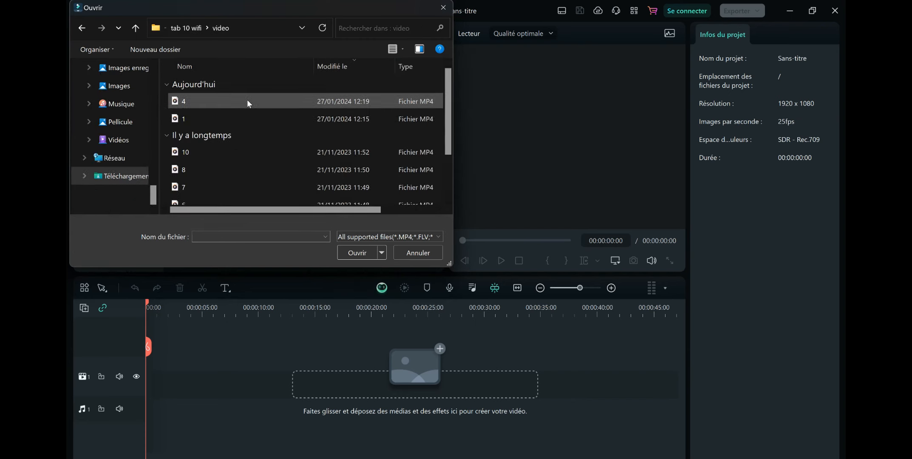
pyautogui.hotkey('ctrl', 'a')
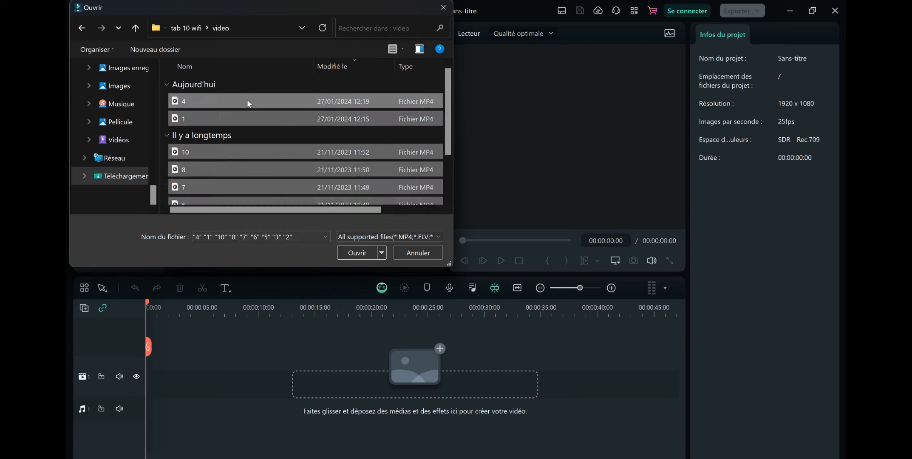
pyautogui.click(362, 250)
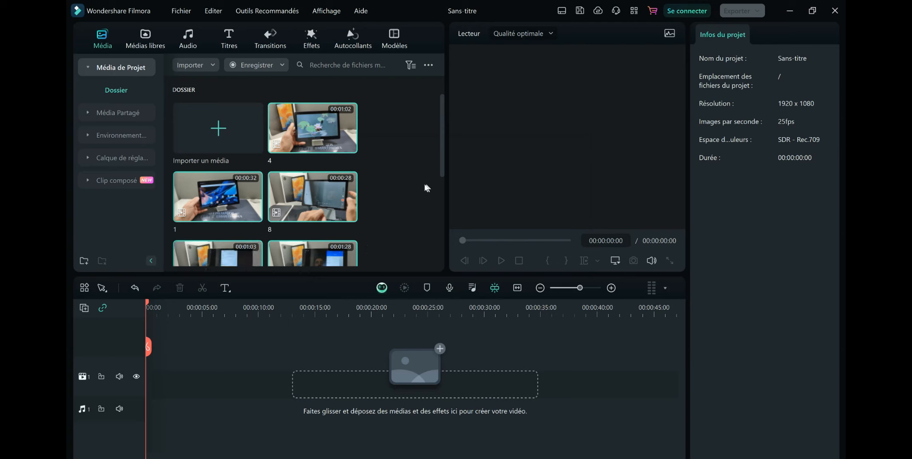
pyautogui.click(411, 181)
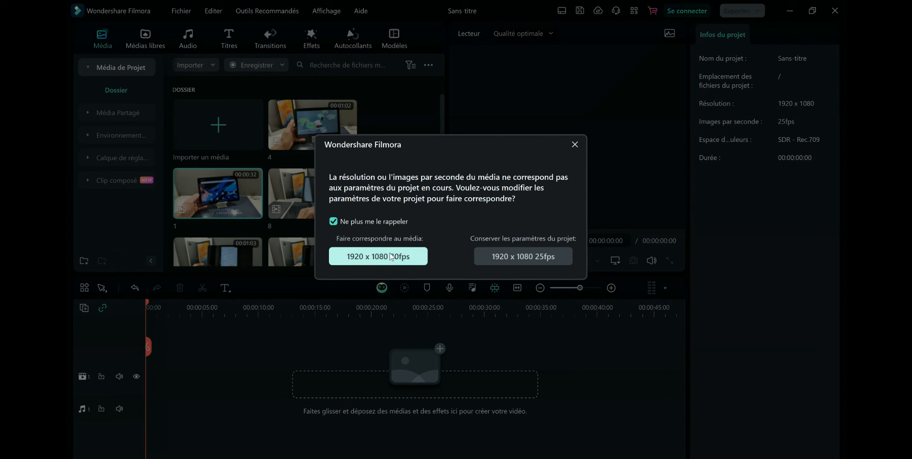
# Place clip 1 at the start of the video track, matching the project's resolution and frame rate to the media.
pyautogui.click(391, 256)
pyautogui.scroll(-3, 396, 202)
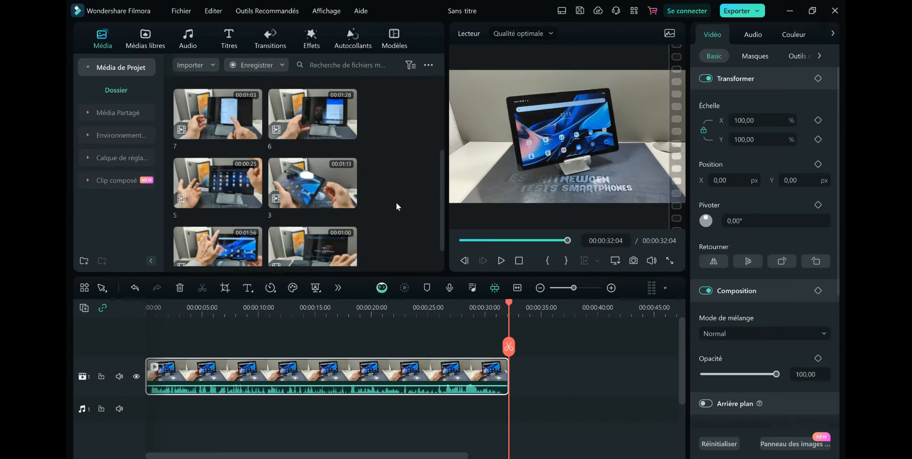
pyautogui.scroll(-1, 396, 203)
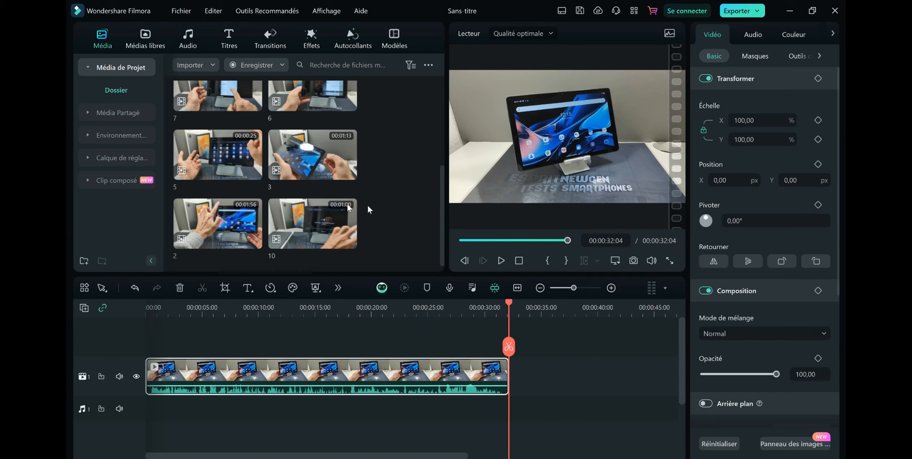
# Append clips 2, 3 and 4 in numerical order after clip 1 on the video track.
pyautogui.click(255, 240)
pyautogui.click(340, 166)
pyautogui.click(347, 169)
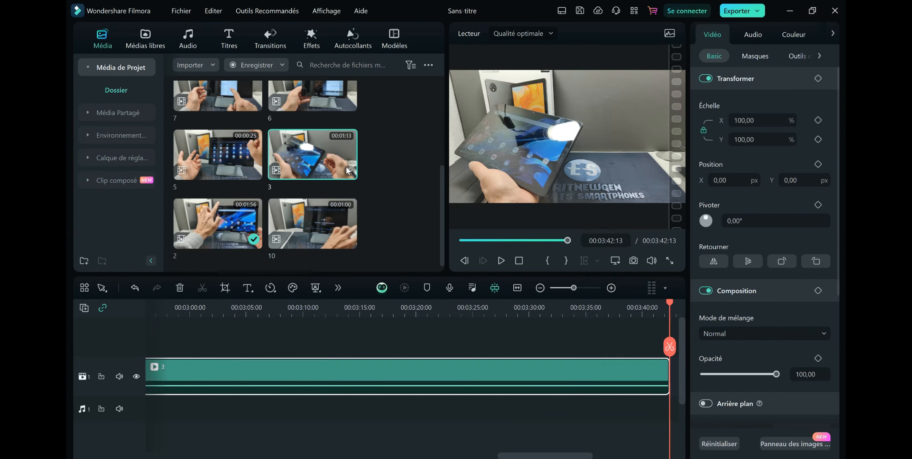
pyautogui.scroll(5, 306, 166)
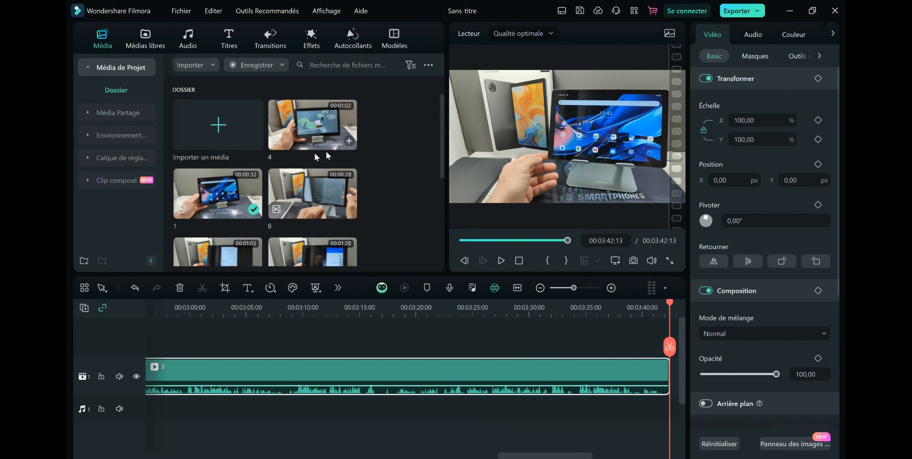
pyautogui.click(348, 140)
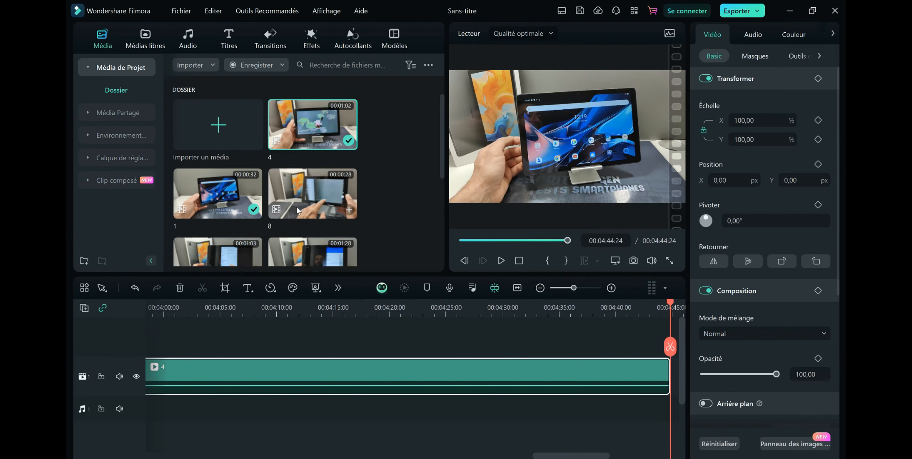
# Append clips 5 and 6 after clip 4 on the video track.
pyautogui.scroll(-2, 296, 206)
pyautogui.scroll(-5, 296, 206)
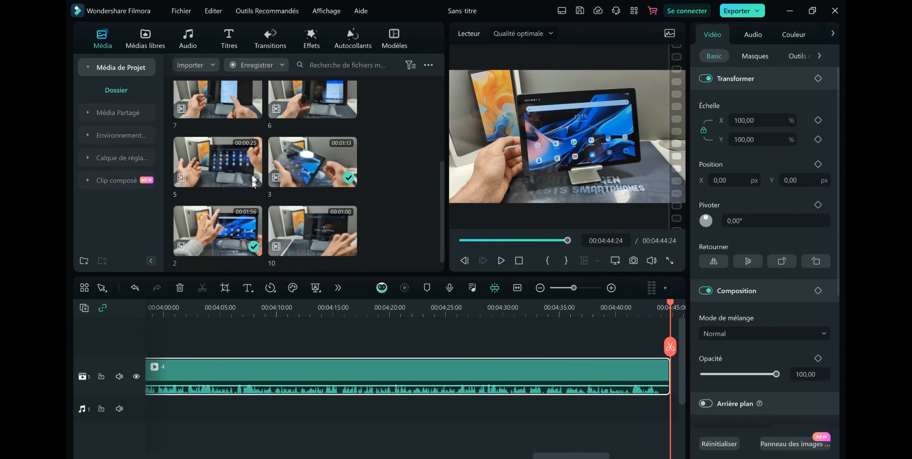
pyautogui.click(253, 178)
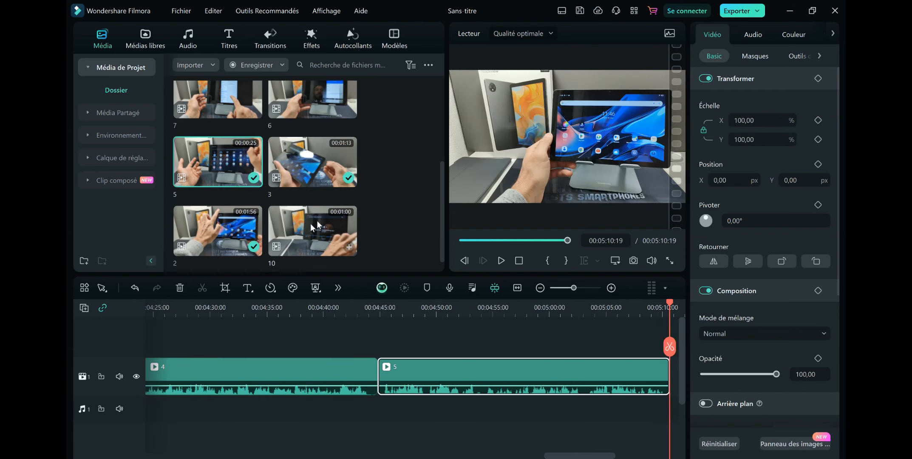
pyautogui.scroll(1, 311, 225)
pyautogui.scroll(3, 311, 225)
pyautogui.click(349, 186)
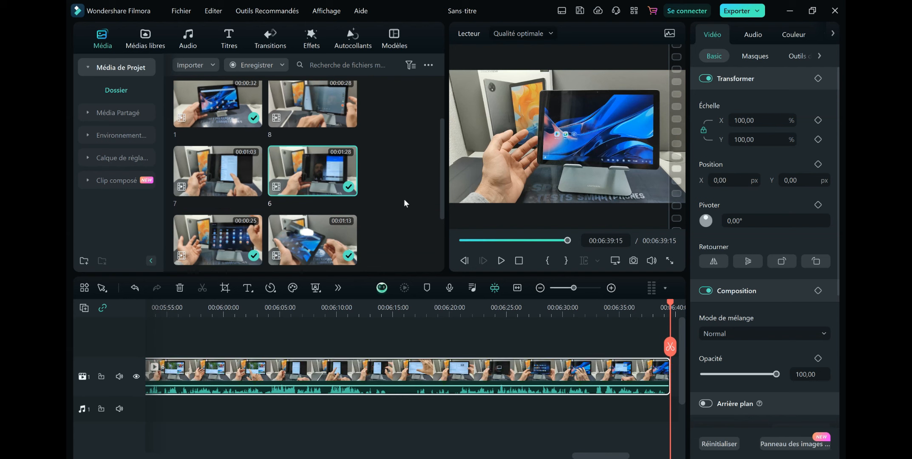
# Append clips 7 and 8 after clip 6 on the video track.
pyautogui.scroll(-4, 405, 199)
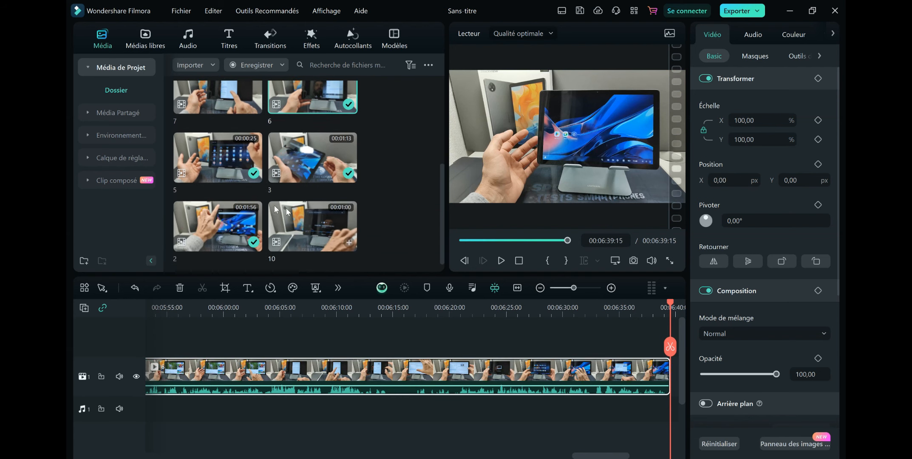
pyautogui.scroll(5, 244, 201)
pyautogui.scroll(-2, 244, 203)
pyautogui.scroll(-1, 253, 204)
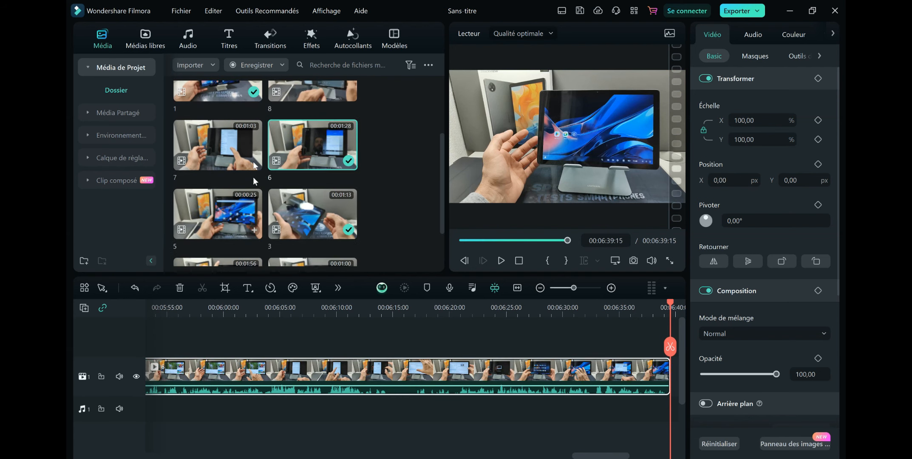
pyautogui.click(253, 162)
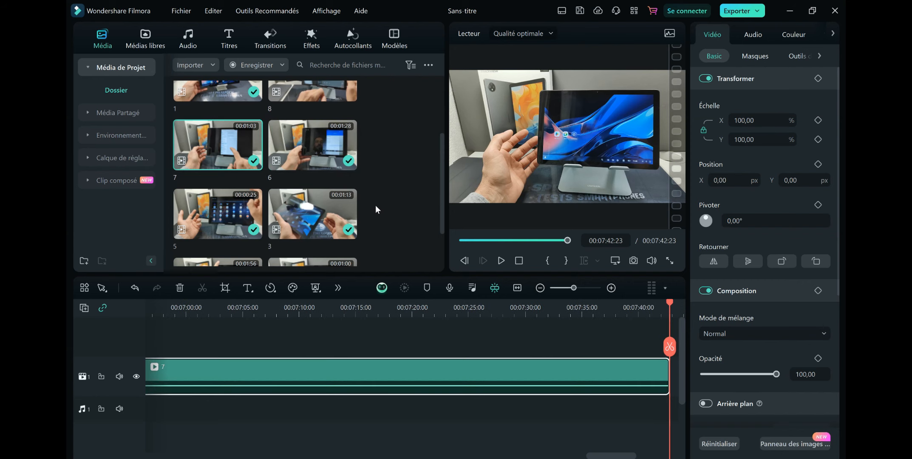
pyautogui.scroll(-2, 376, 204)
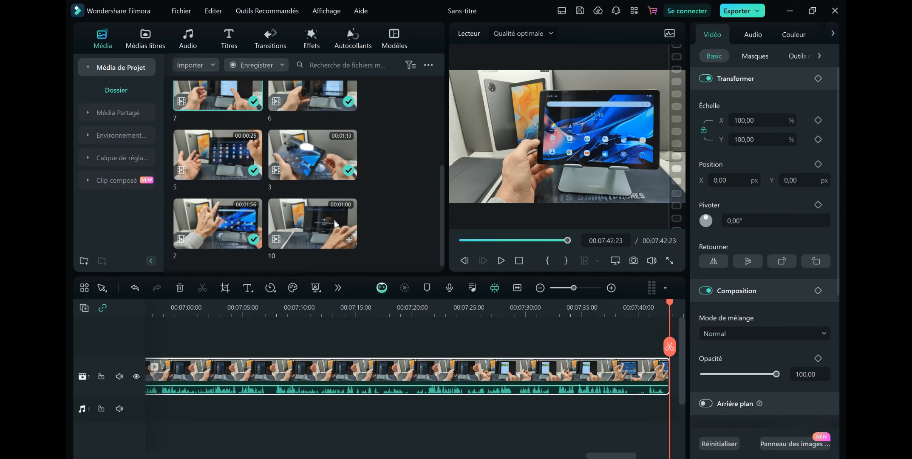
pyautogui.scroll(5, 334, 221)
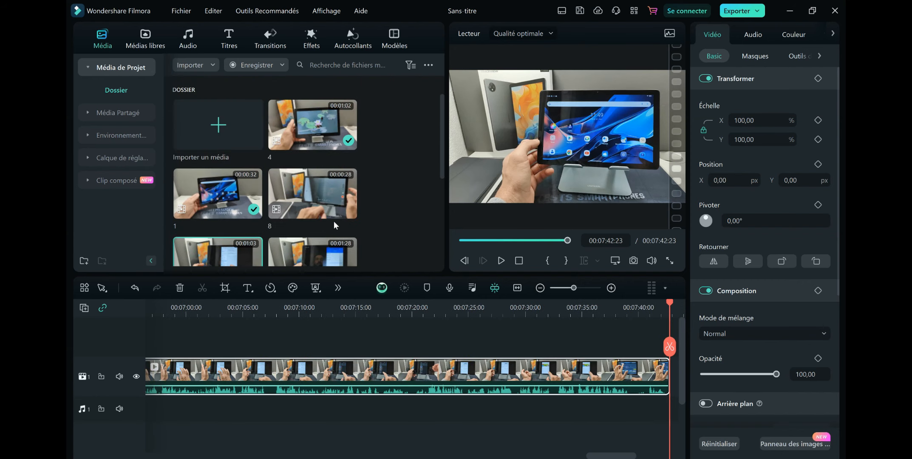
pyautogui.click(350, 208)
# Append clip 10 after clip 8 and fit the whole sequence into the timeline view.
pyautogui.scroll(-5, 413, 187)
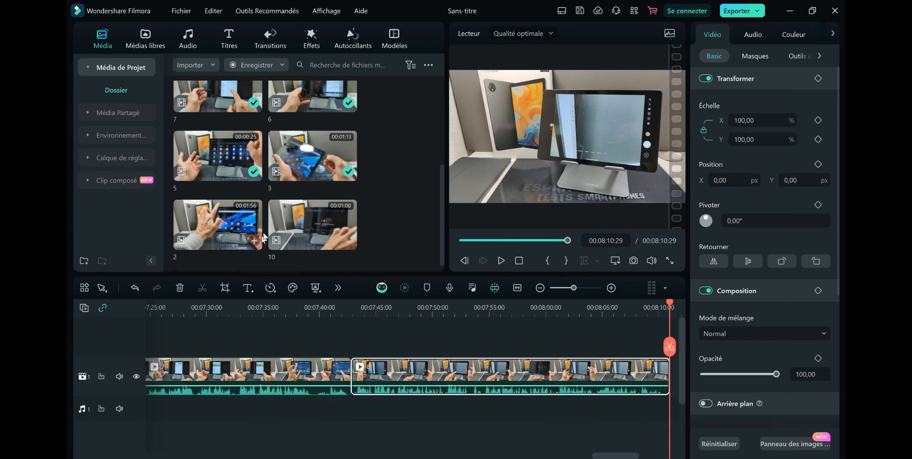
pyautogui.scroll(5, 268, 228)
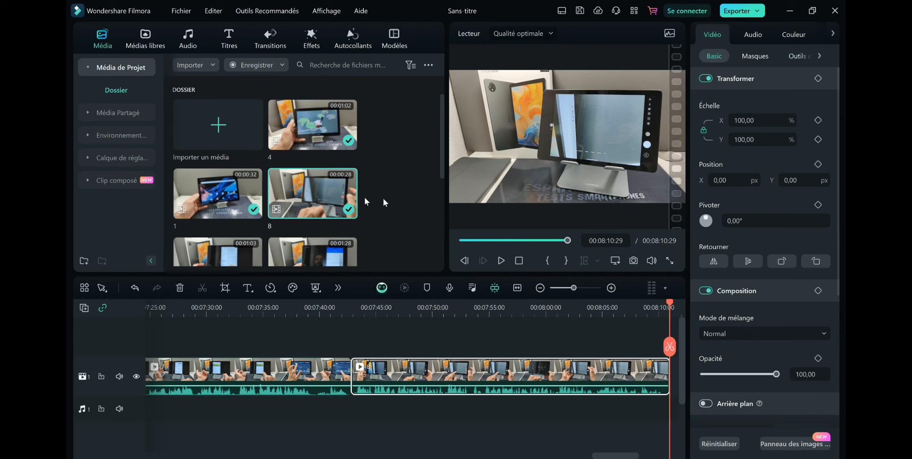
pyautogui.scroll(-3, 402, 198)
pyautogui.scroll(-1, 403, 203)
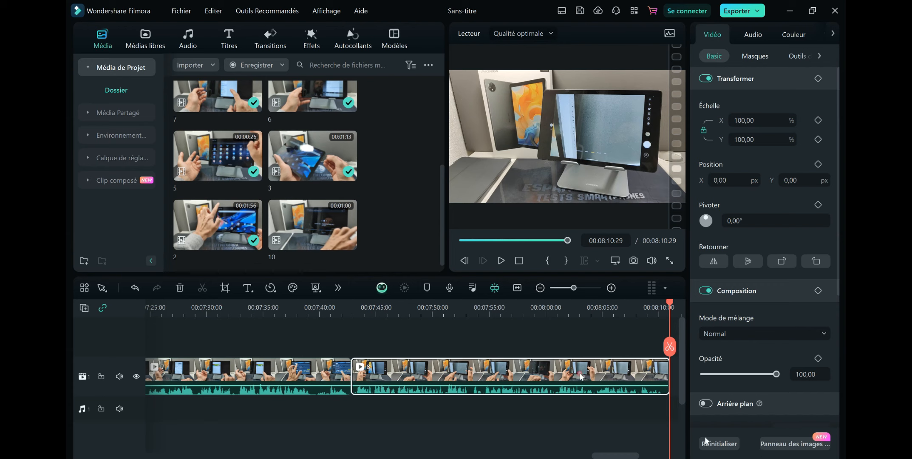
pyautogui.click(348, 241)
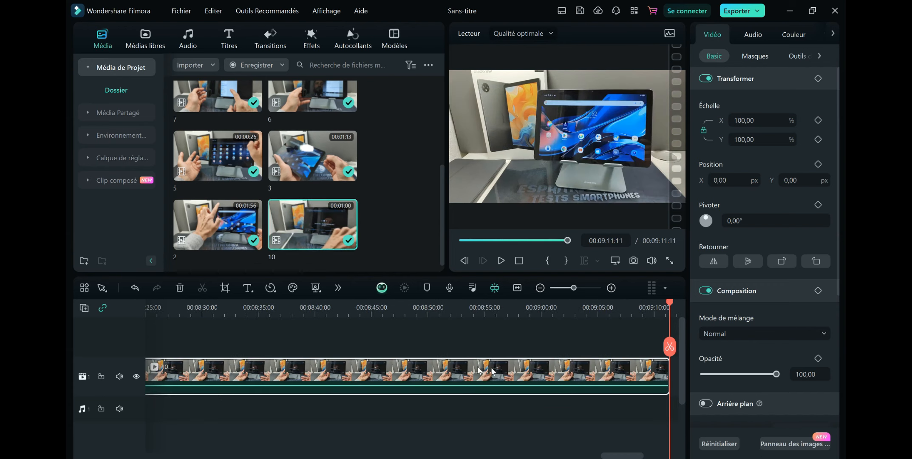
pyautogui.click(517, 288)
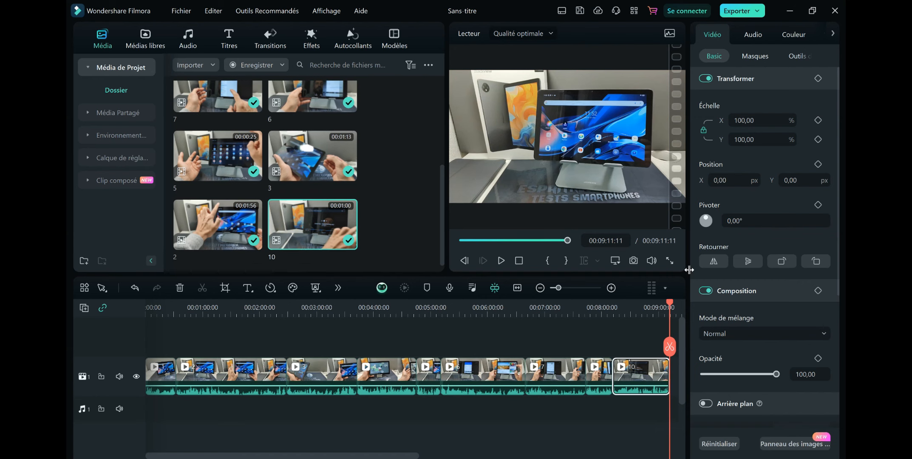
pyautogui.moveTo(689, 270); pyautogui.dragTo(765, 269)
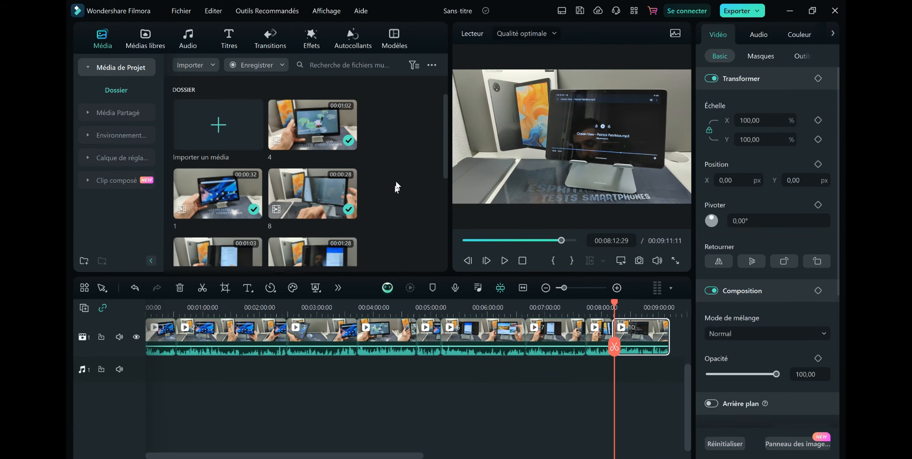
# Import all files from the Téléchargements > tab 10 wifi > photo folder into the project media, without creating proxy files.
pyautogui.rightClick(375, 150)
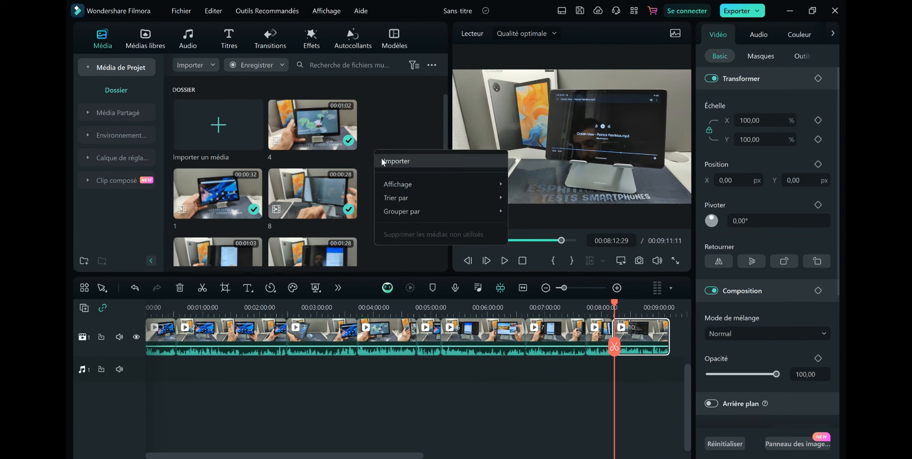
pyautogui.click(385, 160)
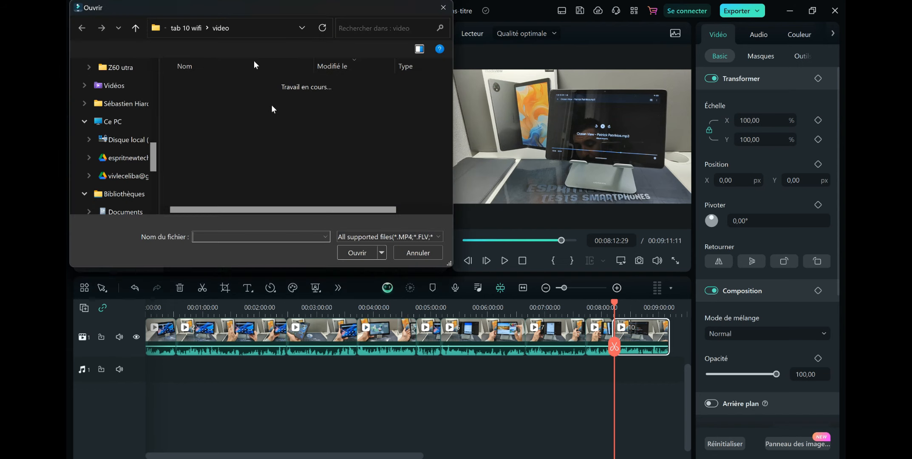
pyautogui.click(199, 28)
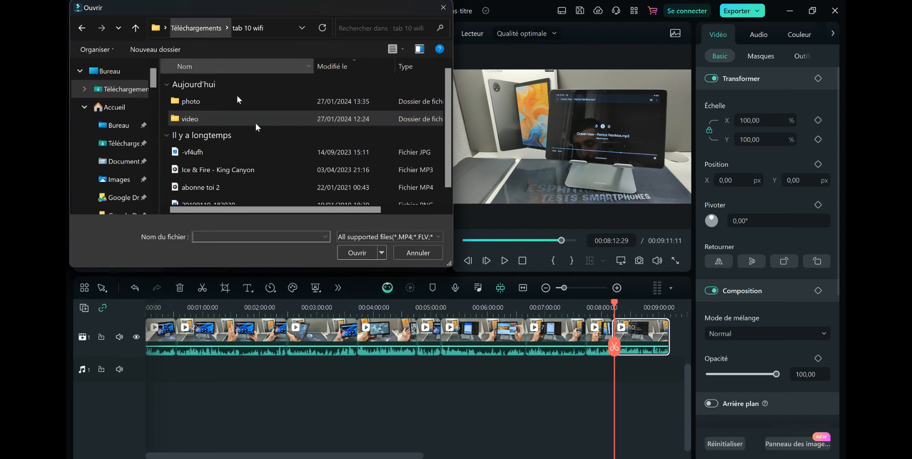
pyautogui.doubleClick(227, 98)
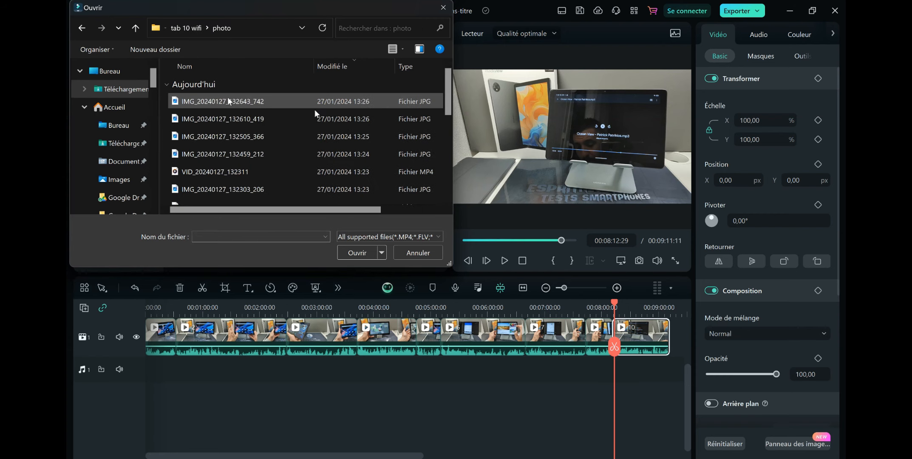
pyautogui.scroll(-5, 362, 148)
pyautogui.hotkey('ctrl', 'a')
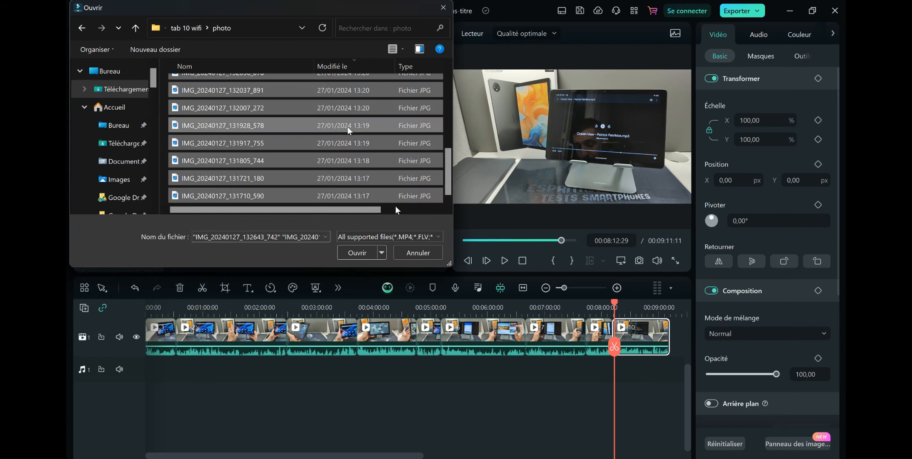
pyautogui.click(358, 252)
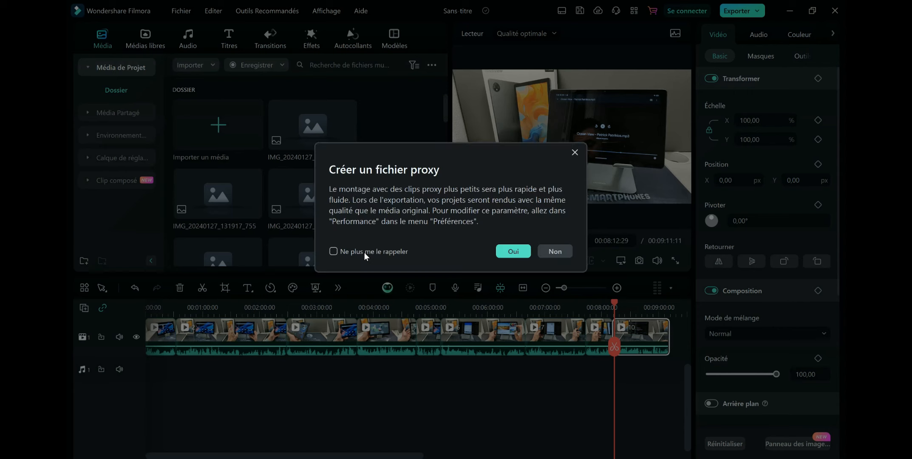
pyautogui.click(556, 251)
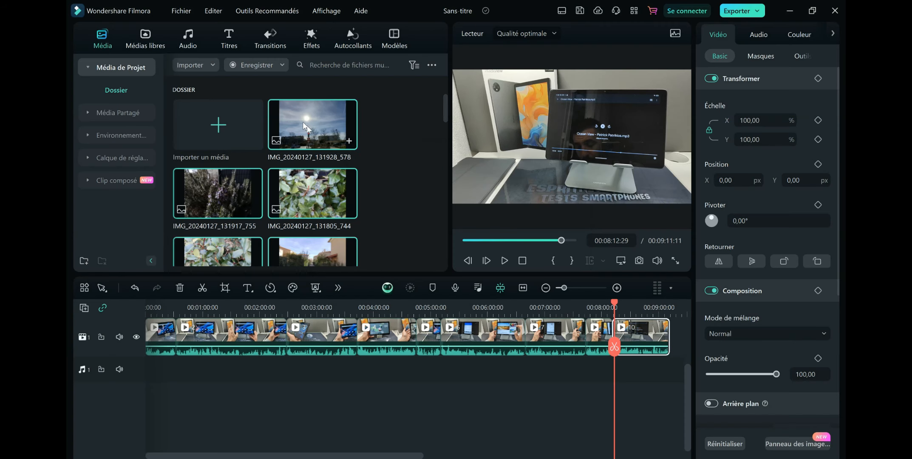
# Insert all the newly imported photos and videos into the video track between clips 8 and 10.
pyautogui.moveTo(305, 127); pyautogui.dragTo(615, 343)
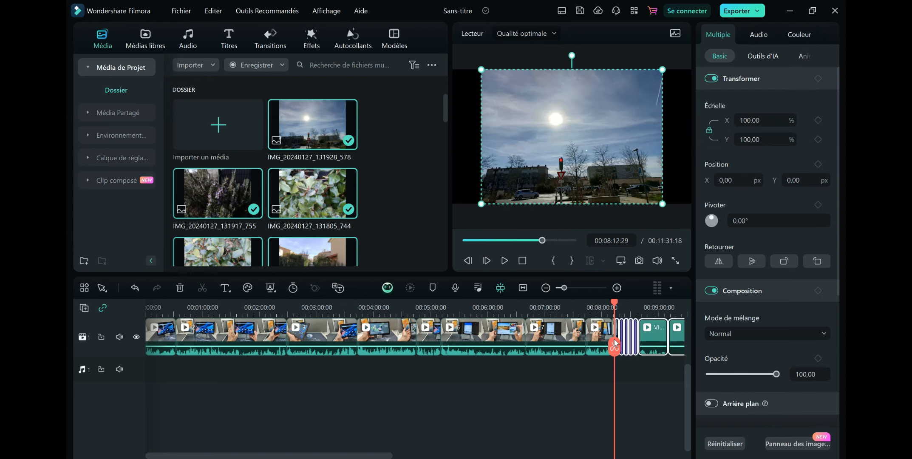
pyautogui.click(526, 290)
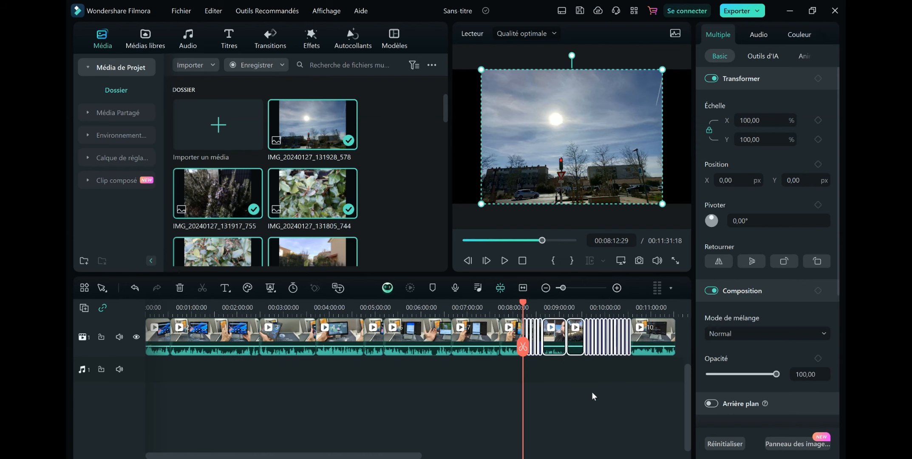
pyautogui.moveTo(553, 338); pyautogui.dragTo(666, 342)
pyautogui.click(336, 396)
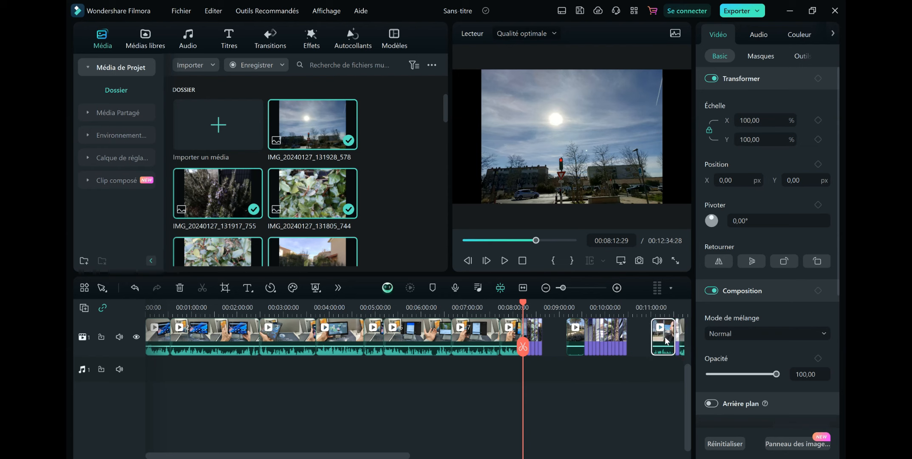
pyautogui.click(135, 288)
pyautogui.click(135, 289)
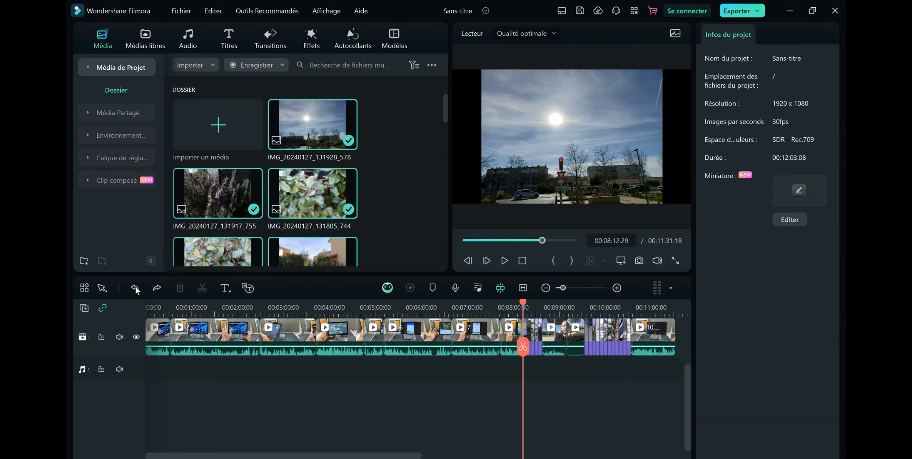
# Move the two video clips from among the photos to just before clip 10, and delete the gap they leave.
pyautogui.moveTo(552, 336); pyautogui.dragTo(649, 346)
pyautogui.click(578, 342)
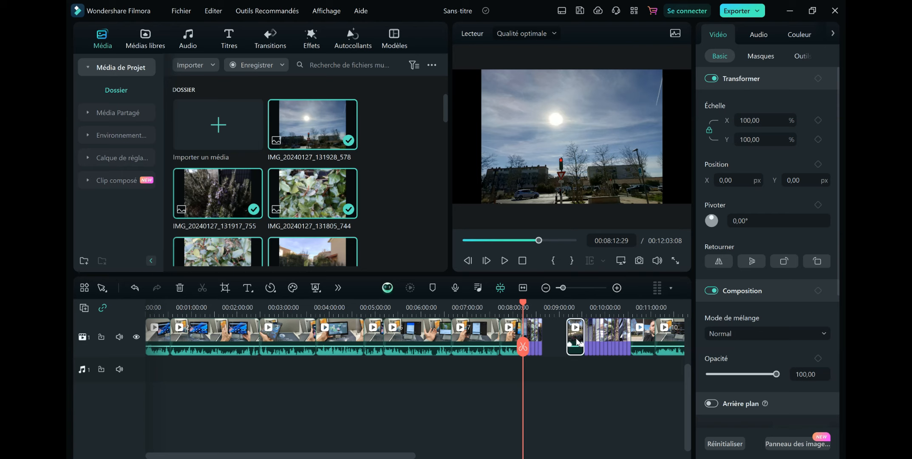
pyautogui.moveTo(577, 338); pyautogui.dragTo(654, 341)
pyautogui.click(553, 350)
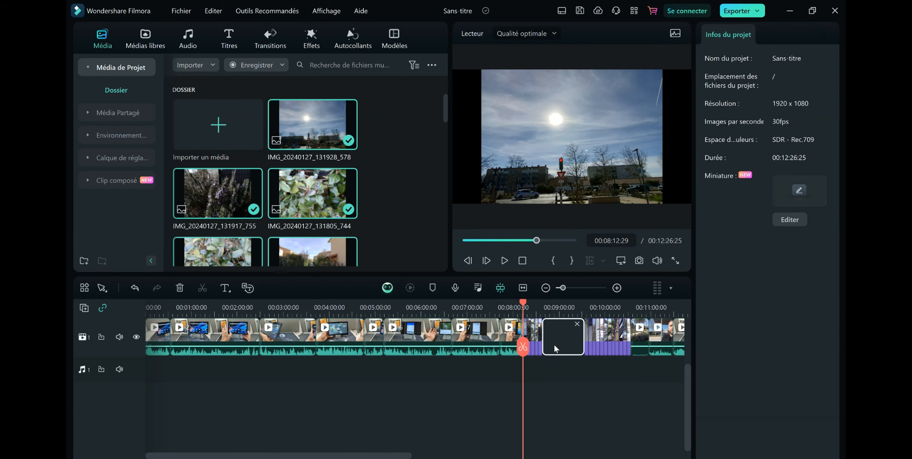
pyautogui.press('Delete')
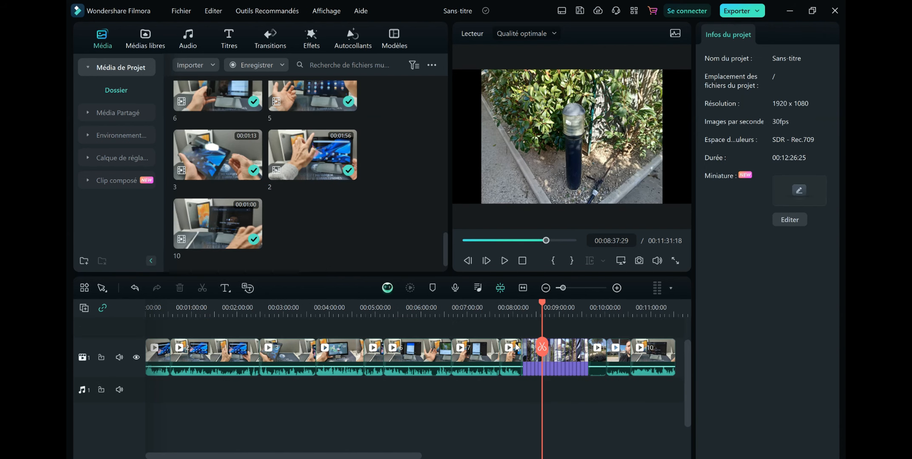
# Import the Ice & Fire - King Canyon music file from the Téléchargements > tab 10 wifi folder into the project media.
pyautogui.rightClick(374, 218)
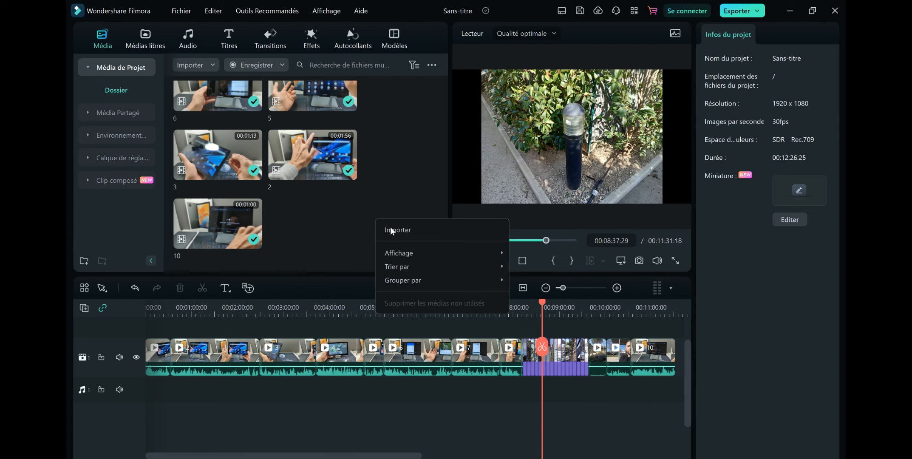
pyautogui.click(391, 228)
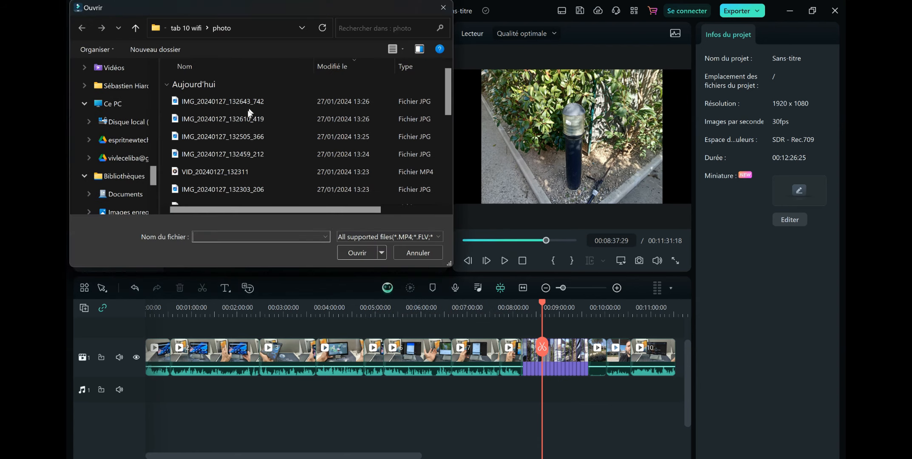
pyautogui.scroll(-5, 253, 144)
pyautogui.click(190, 32)
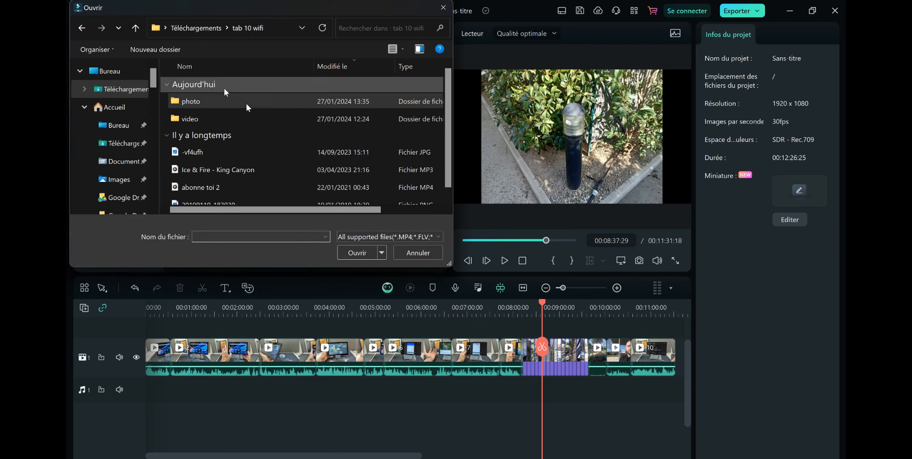
pyautogui.scroll(-1, 246, 144)
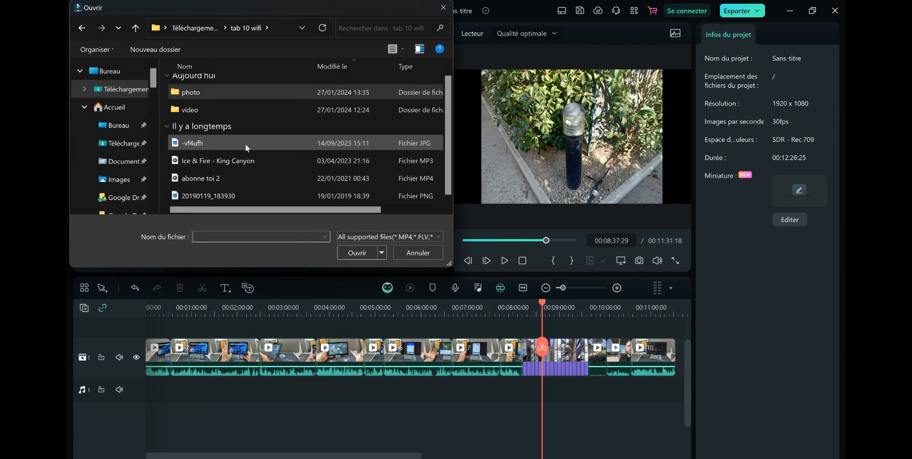
pyautogui.doubleClick(214, 161)
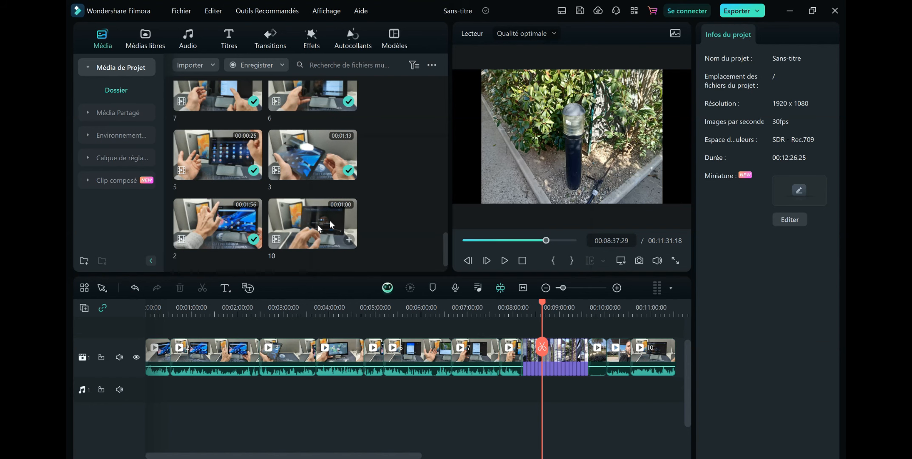
# Place the Ice & Fire - King Canyon music at the start of audio track 1.
pyautogui.scroll(1, 393, 217)
pyautogui.scroll(5, 392, 216)
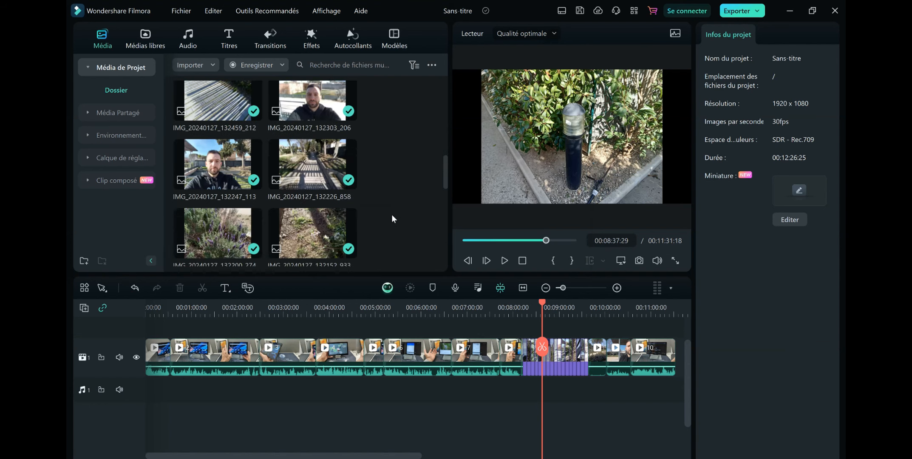
pyautogui.moveTo(316, 124); pyautogui.dragTo(175, 396)
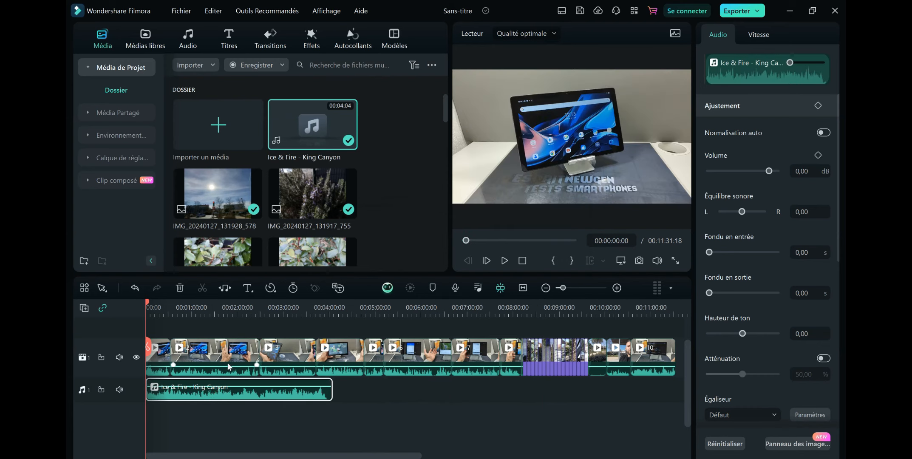
# Lower the music clip's volume to -44 dB while playing the sequence to judge the level.
pyautogui.press('space')
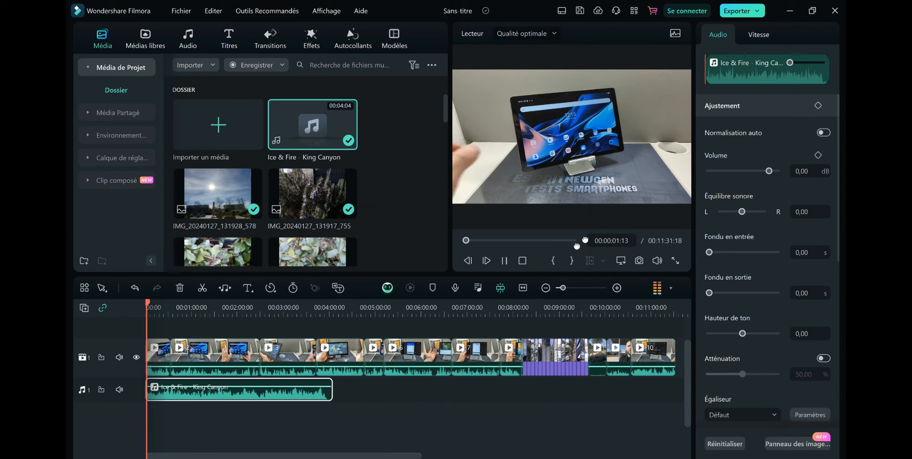
pyautogui.press('space')
pyautogui.moveTo(745, 170); pyautogui.dragTo(723, 172)
pyautogui.press('space')
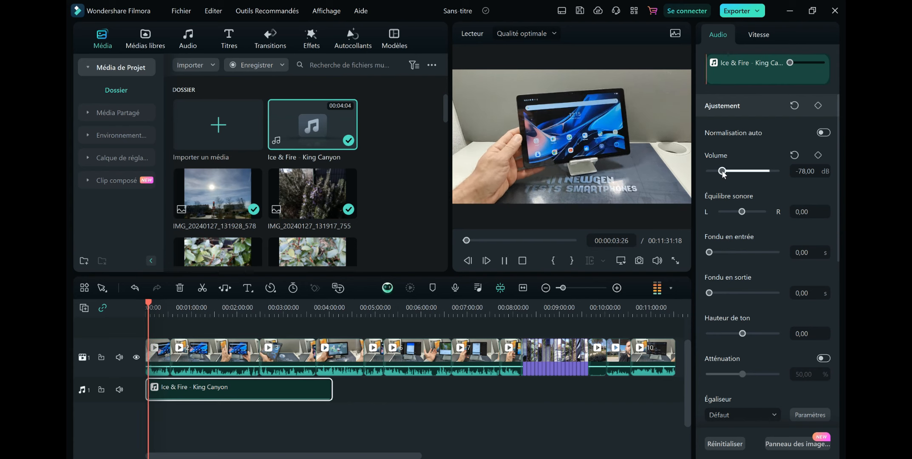
pyautogui.moveTo(722, 172); pyautogui.dragTo(744, 174)
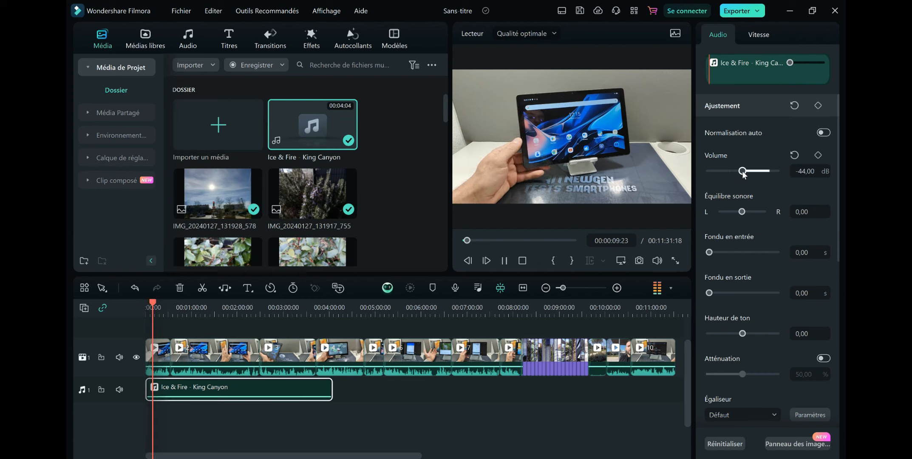
pyautogui.press('space')
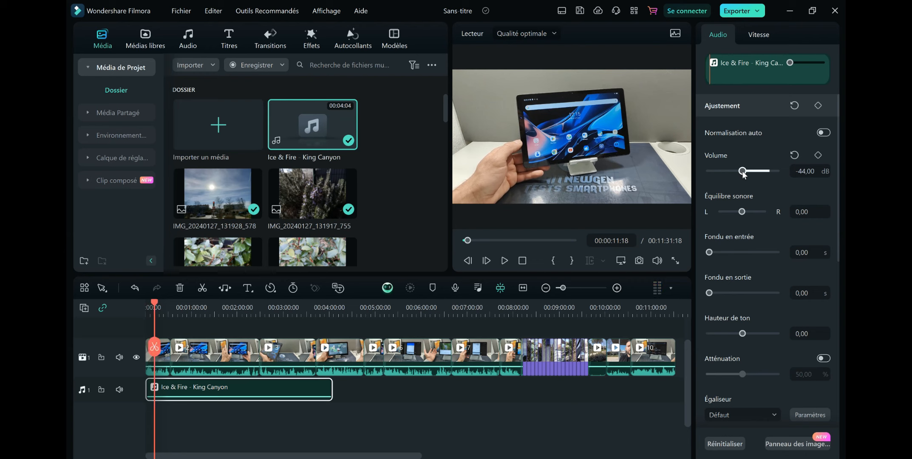
# Copy the music clip, paste it twice end to end on audio track 1, and trim the last copy to the video's end.
pyautogui.rightClick(271, 387)
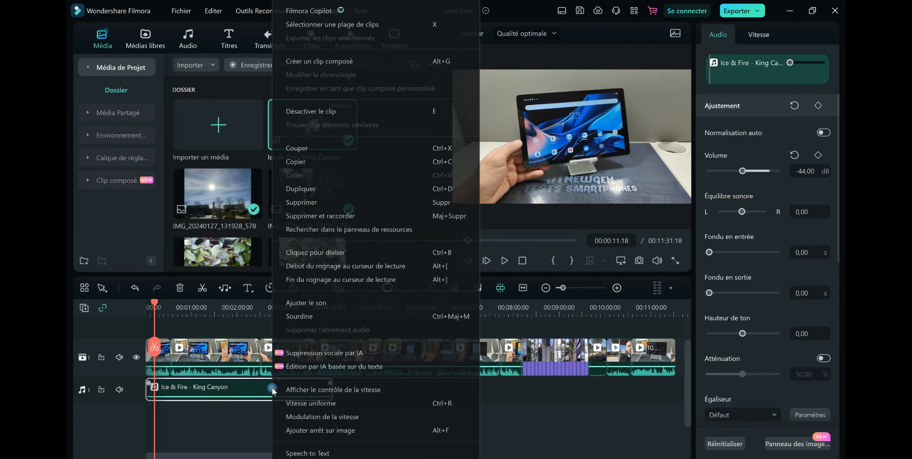
pyautogui.click(305, 163)
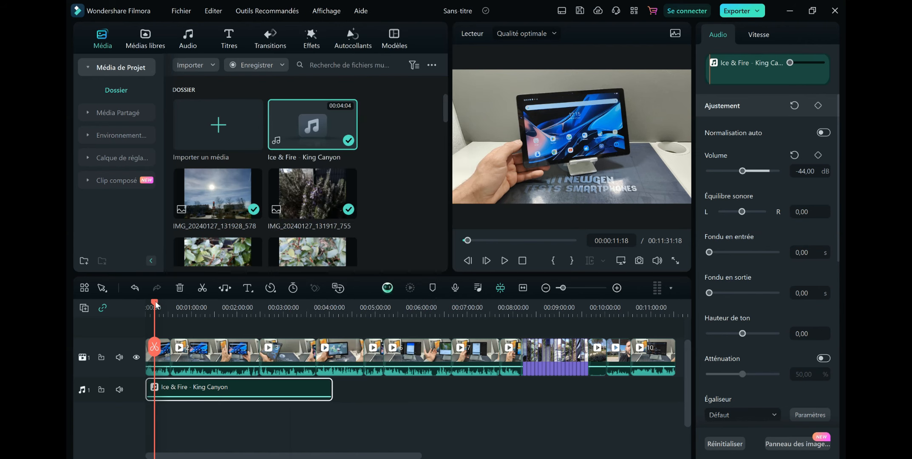
pyautogui.moveTo(155, 301); pyautogui.dragTo(333, 320)
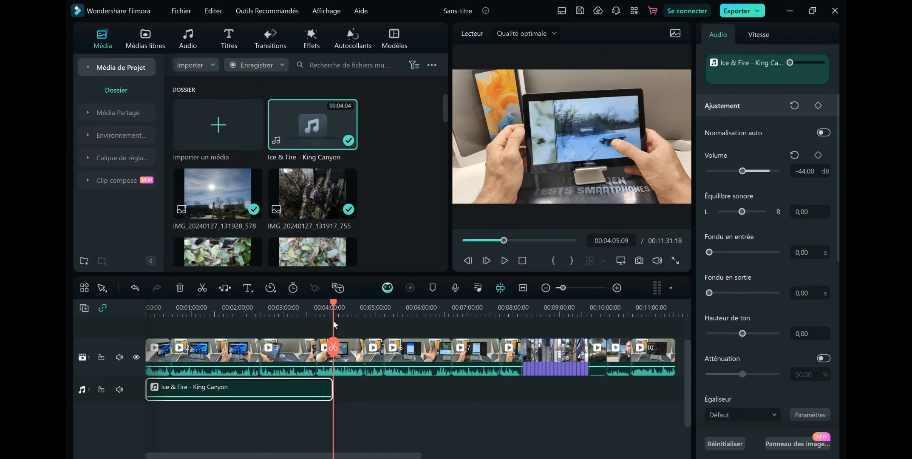
pyautogui.hotkey('ctrl', 'v')
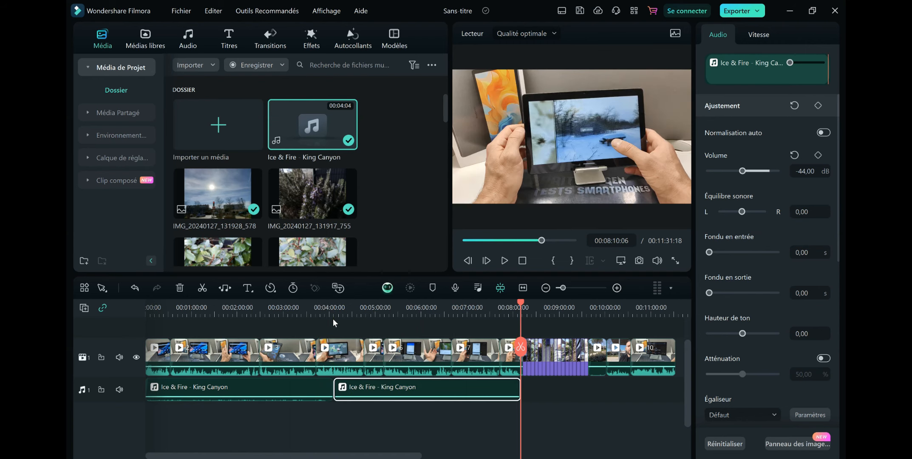
pyautogui.hotkey('ctrl', 'v')
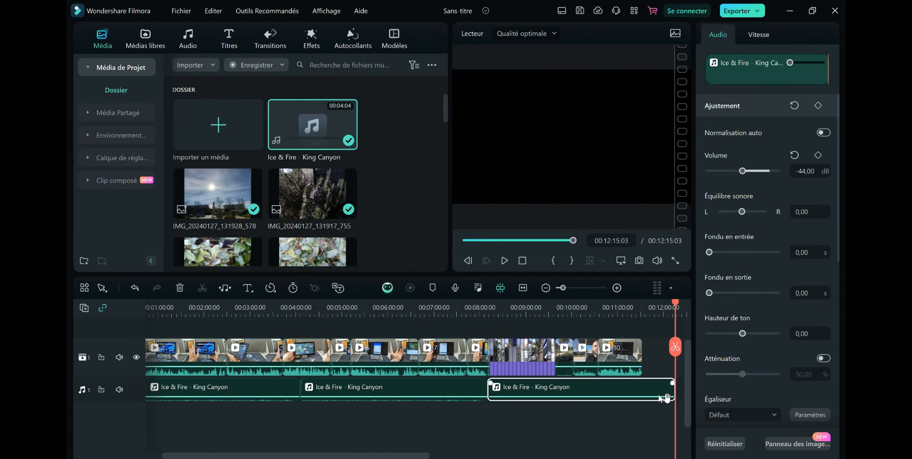
pyautogui.moveTo(675, 391); pyautogui.dragTo(641, 387)
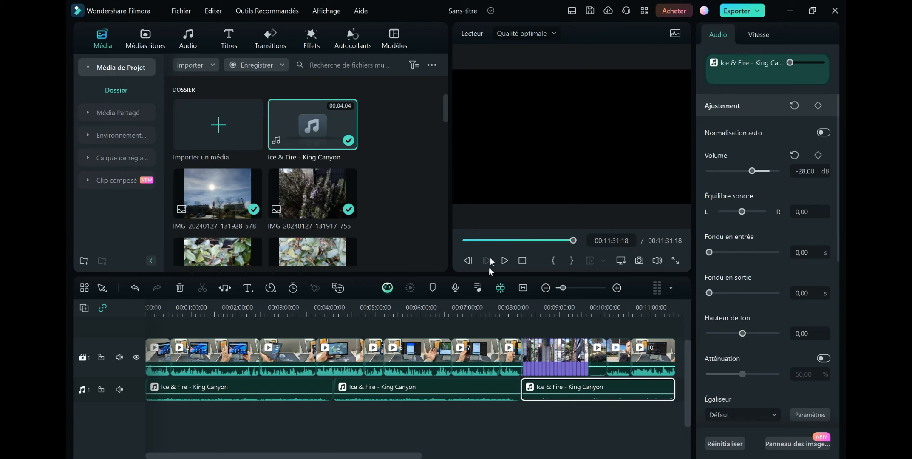
# Import the -vf4ufh image, the abonne toi 2 video and the 20190119_183930 image from the tab 10 wifi folder.
pyautogui.click(395, 162)
pyautogui.rightClick(392, 166)
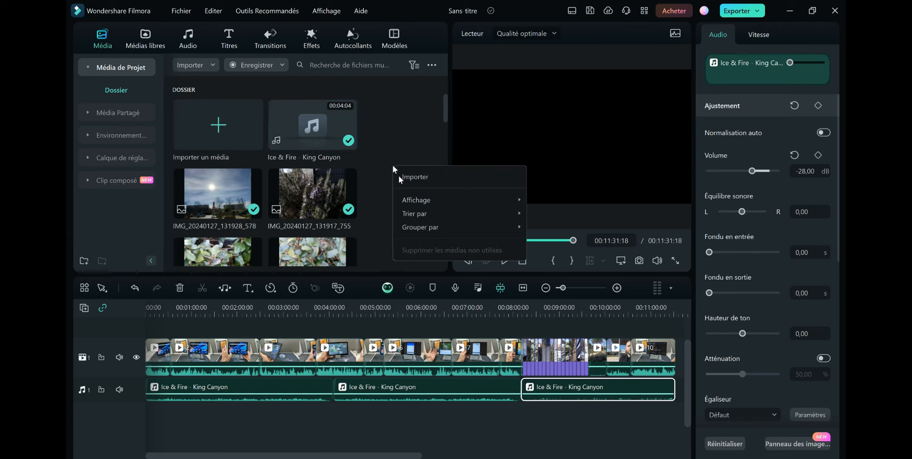
pyautogui.click(401, 178)
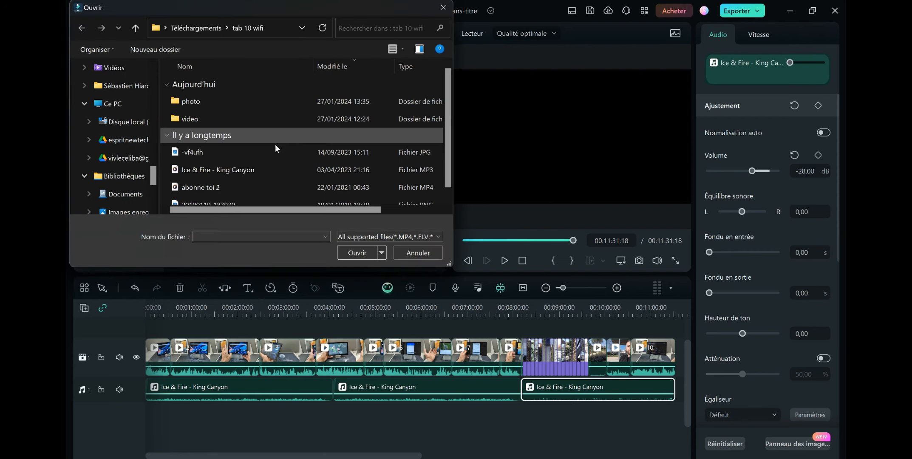
pyautogui.scroll(-1, 275, 145)
pyautogui.click(195, 176)
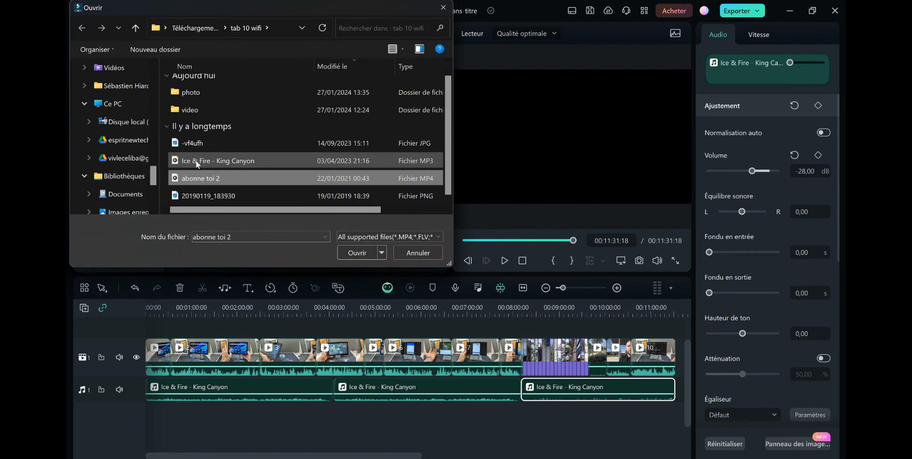
pyautogui.keyDown('ctrl'); pyautogui.click(196, 160); pyautogui.keyUp('ctrl')
pyautogui.click(196, 161)
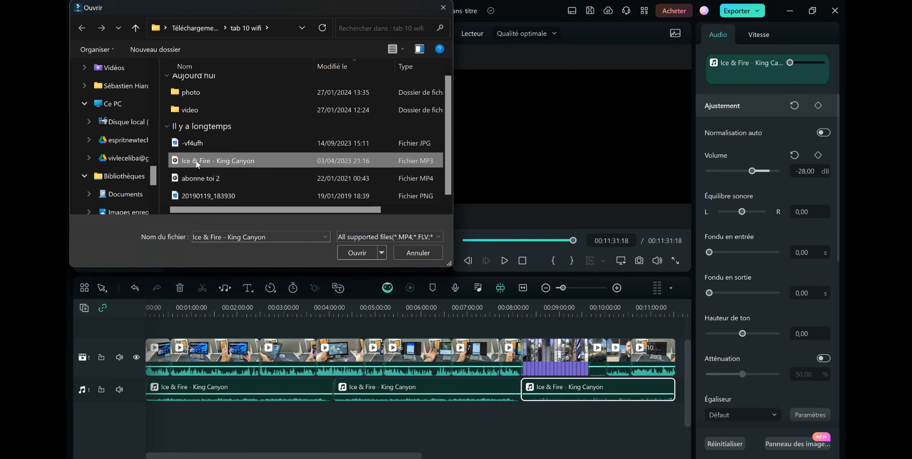
pyautogui.click(198, 179)
pyautogui.keyDown('ctrl'); pyautogui.click(199, 193); pyautogui.keyUp('ctrl')
pyautogui.keyDown('ctrl'); pyautogui.click(193, 142); pyautogui.keyUp('ctrl')
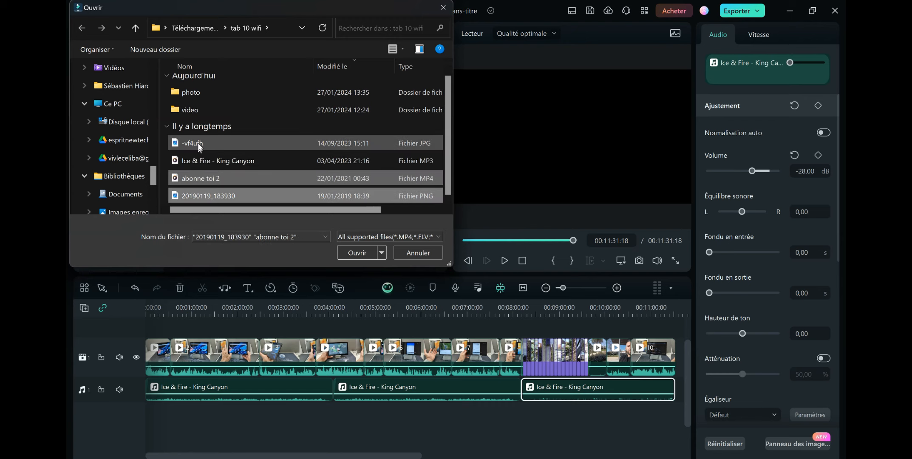
pyautogui.click(357, 252)
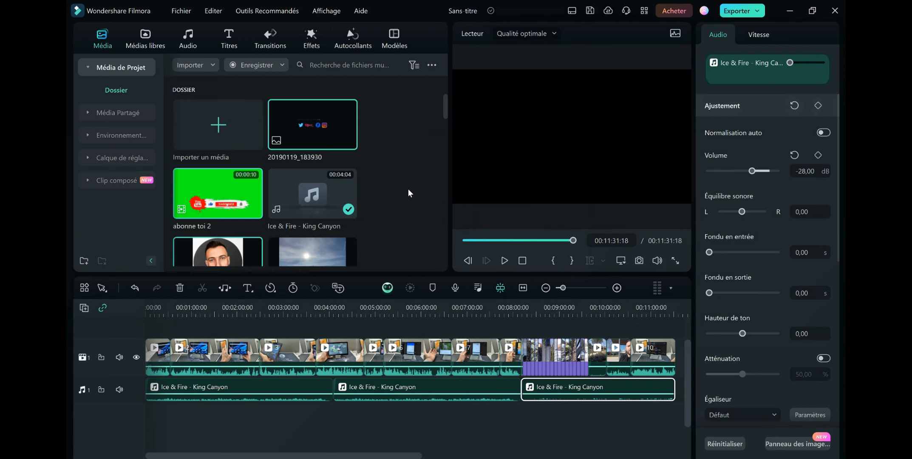
# Preview the -vf4ufh portrait image and place it on a new video track above the clips at the sequence's start.
pyautogui.scroll(-6, 409, 188)
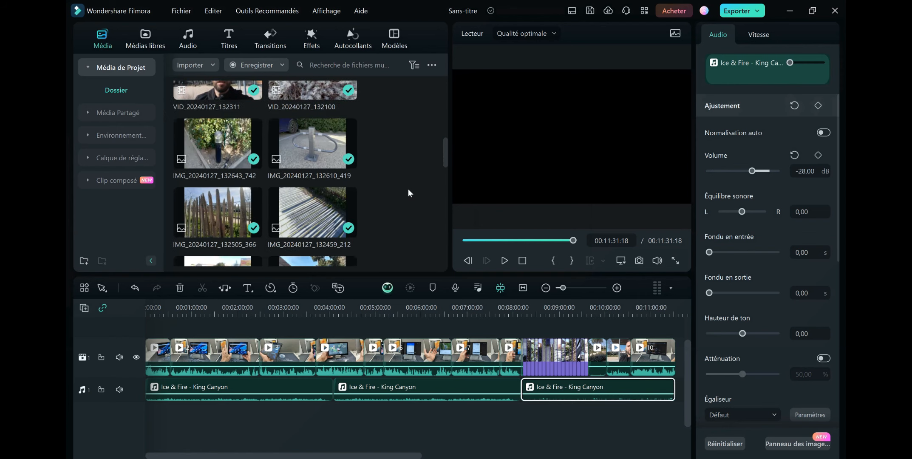
pyautogui.scroll(5, 409, 189)
pyautogui.scroll(3, 408, 189)
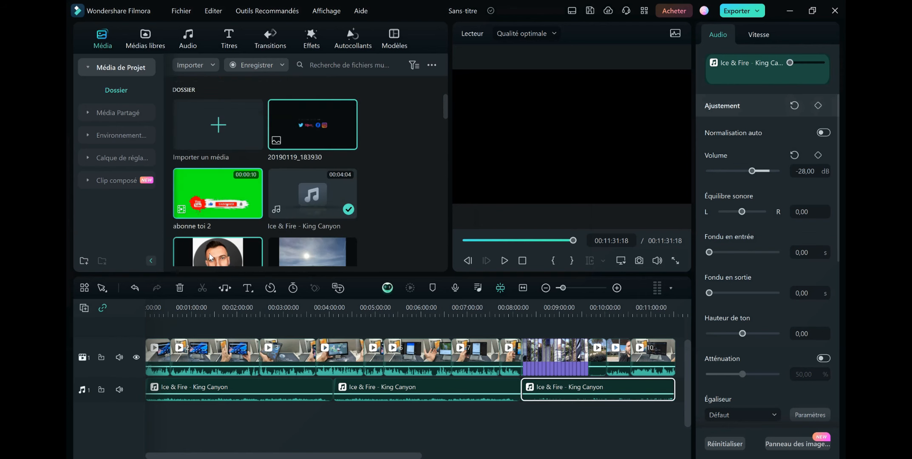
pyautogui.scroll(1, 302, 389)
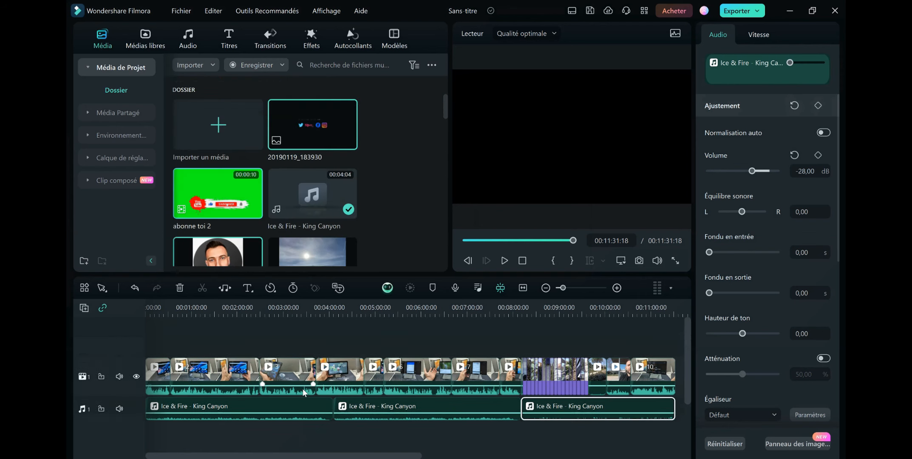
pyautogui.moveTo(229, 259)
pyautogui.mouseDown()
pyautogui.moveTo(200, 336)
pyautogui.moveTo(161, 335)
pyautogui.moveTo(204, 315)
pyautogui.moveTo(224, 238)
pyautogui.moveTo(218, 246)
pyautogui.mouseUp()
pyautogui.doubleClick(219, 249)
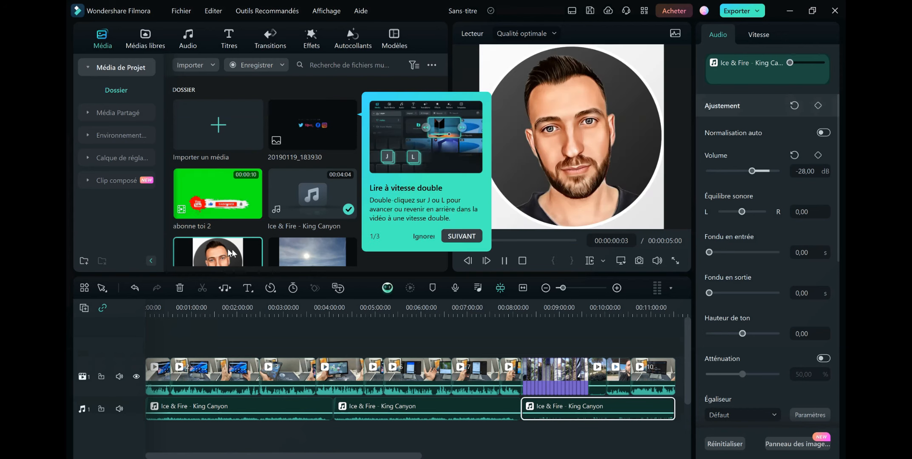
pyautogui.scroll(-1, 233, 249)
pyautogui.moveTo(207, 201); pyautogui.dragTo(150, 346)
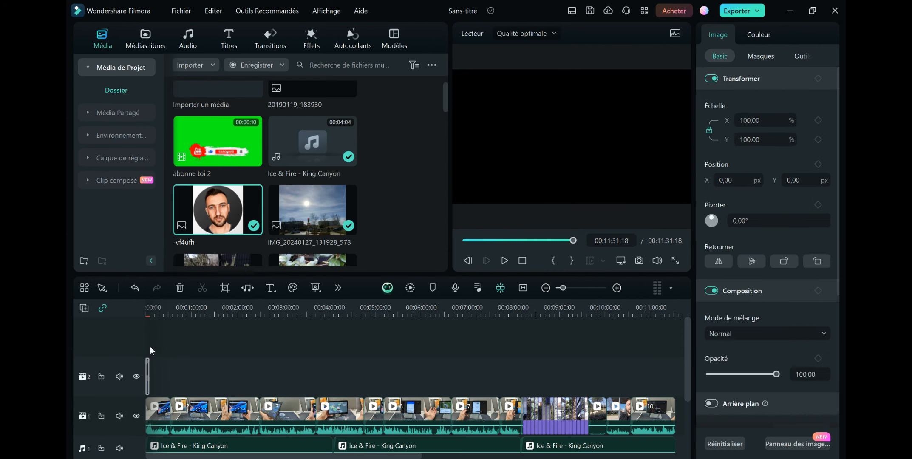
# Extend the portrait image clip on video track 2 to the end of the sequence.
pyautogui.click(150, 380)
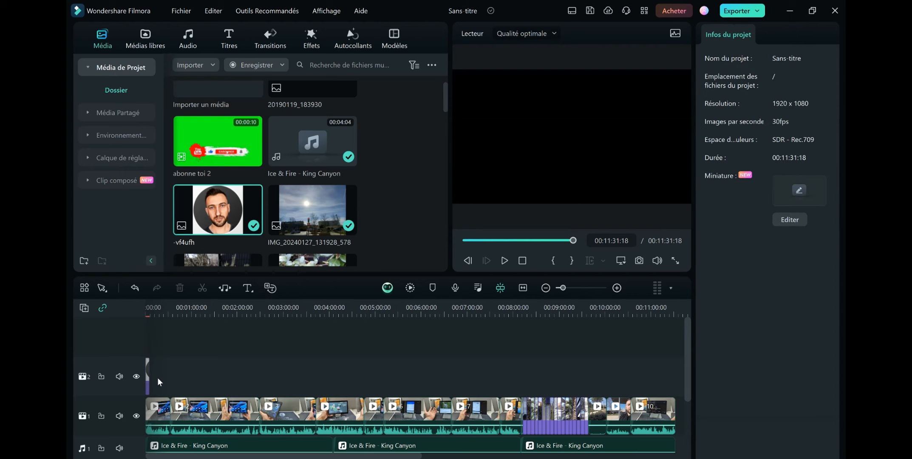
pyautogui.click(573, 288)
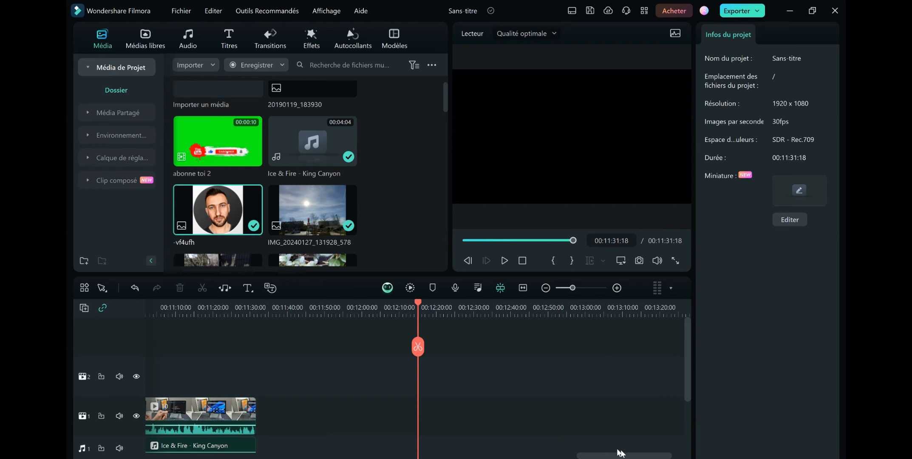
pyautogui.moveTo(620, 453); pyautogui.dragTo(153, 451)
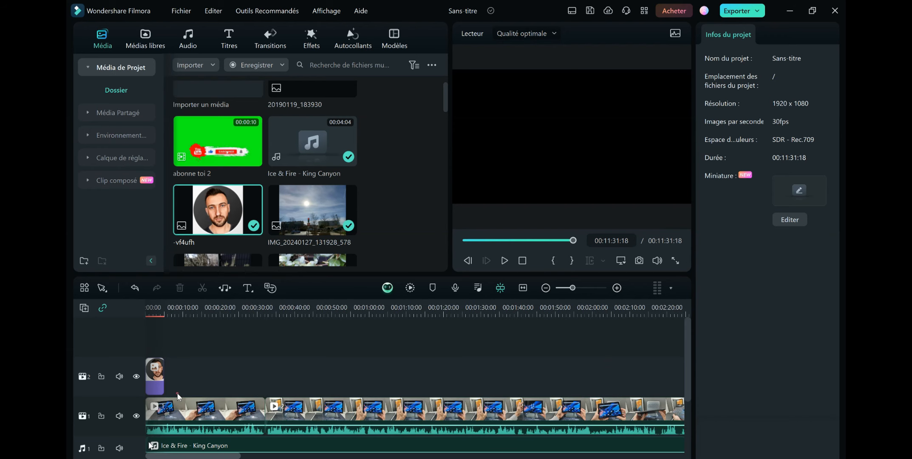
pyautogui.click(158, 382)
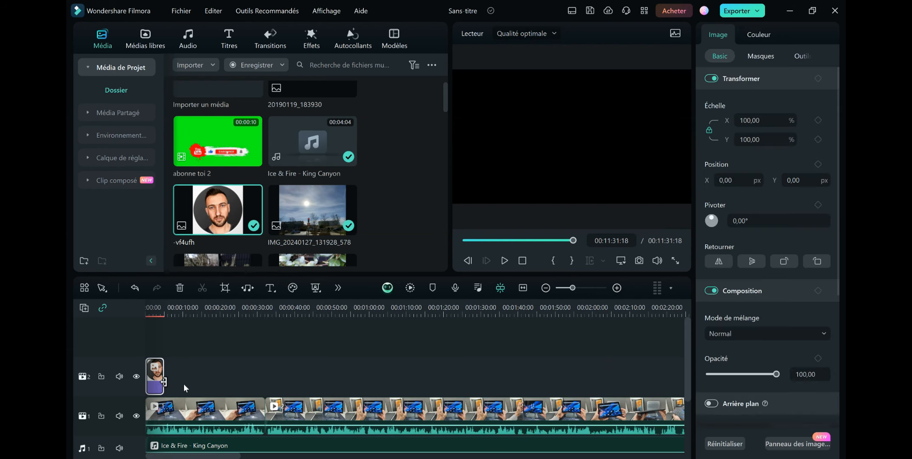
pyautogui.click(185, 388)
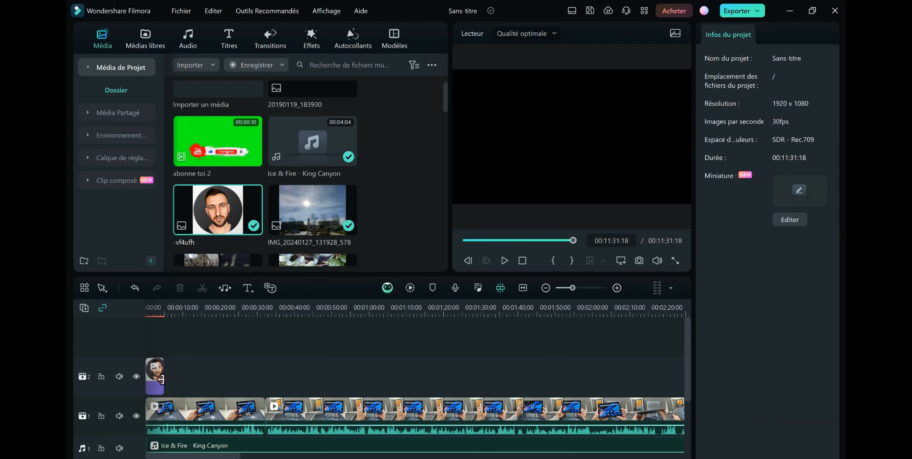
pyautogui.moveTo(161, 378); pyautogui.dragTo(642, 388)
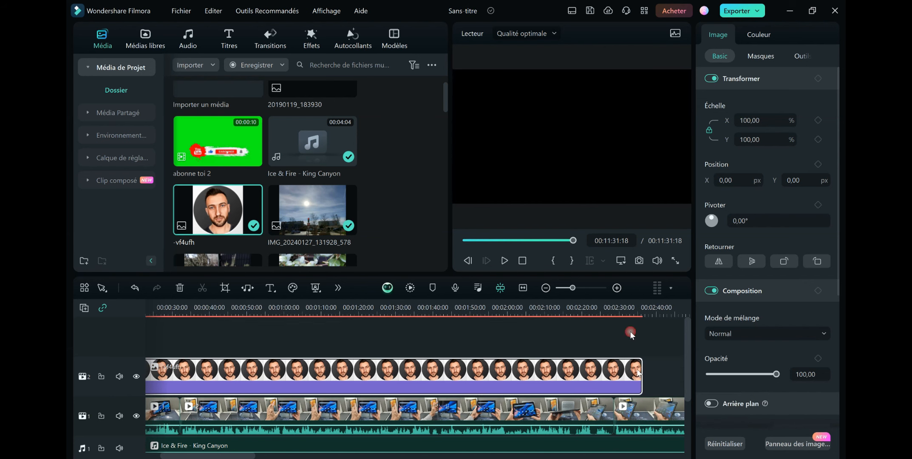
pyautogui.click(522, 288)
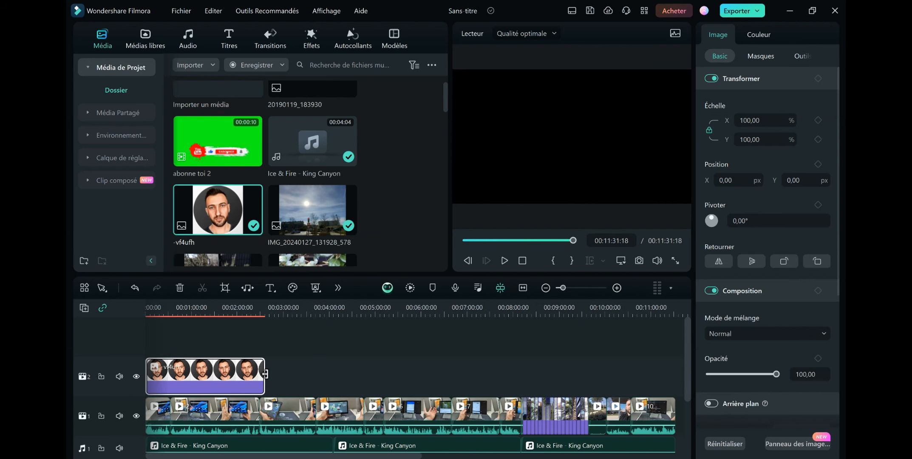
pyautogui.click(309, 377)
pyautogui.click(260, 377)
pyautogui.moveTo(262, 376); pyautogui.dragTo(673, 386)
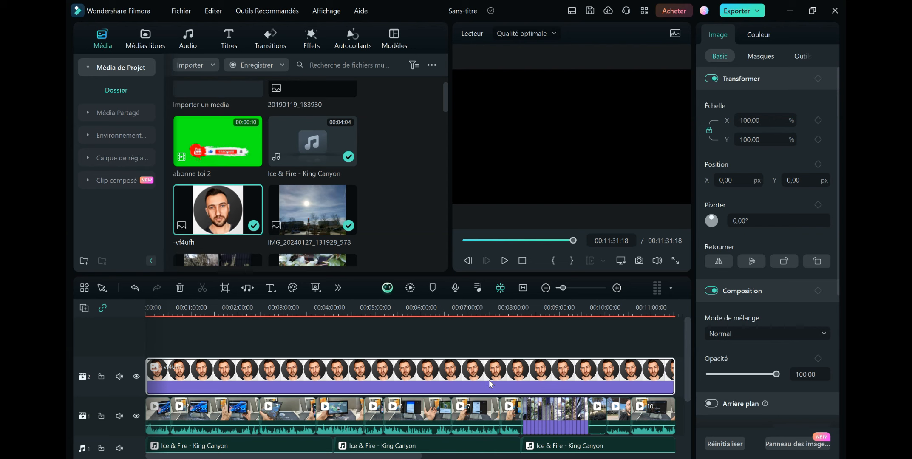
# Go to the sequence's start and shrink the portrait overlay to about 17.65%, placing it in the frame's upper-right corner.
pyautogui.press('Home')
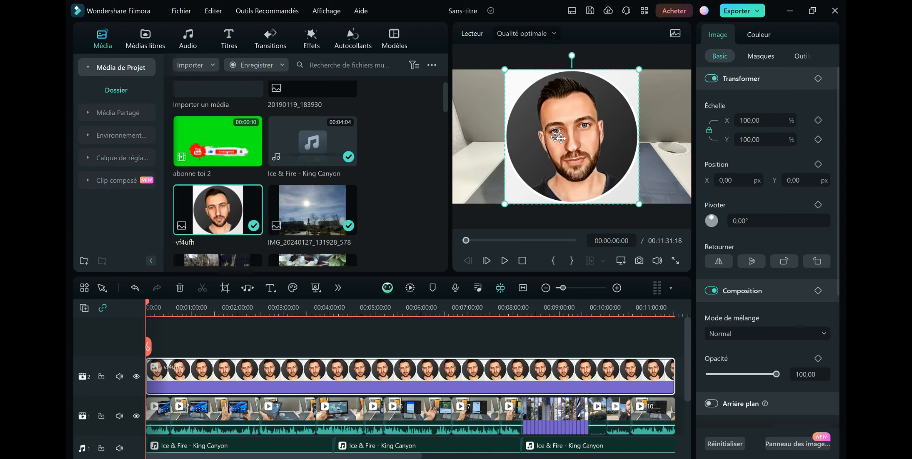
pyautogui.moveTo(505, 204); pyautogui.dragTo(675, 83)
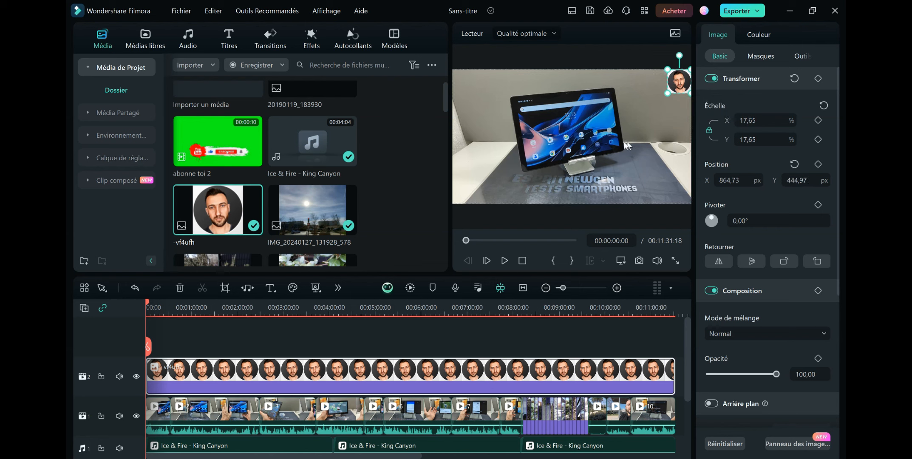
pyautogui.click(648, 139)
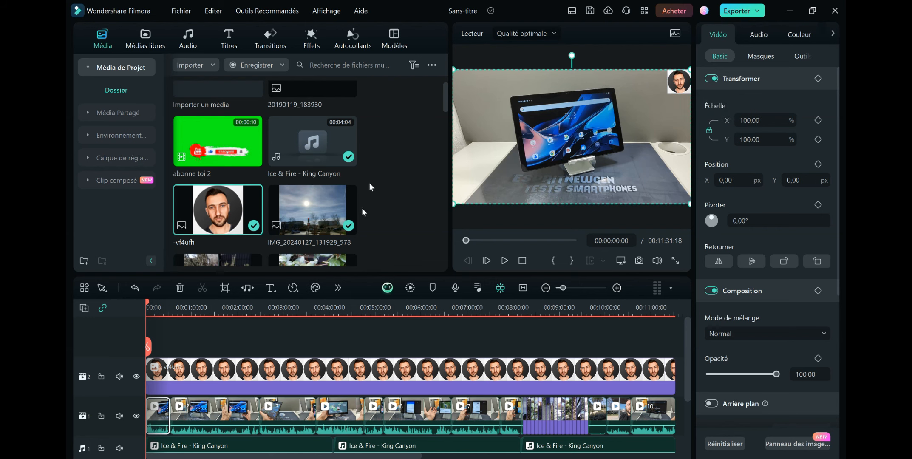
# Place the 20190119_183930 image on a new video track at the sequence's start and extend it to the video's end.
pyautogui.scroll(3, 409, 172)
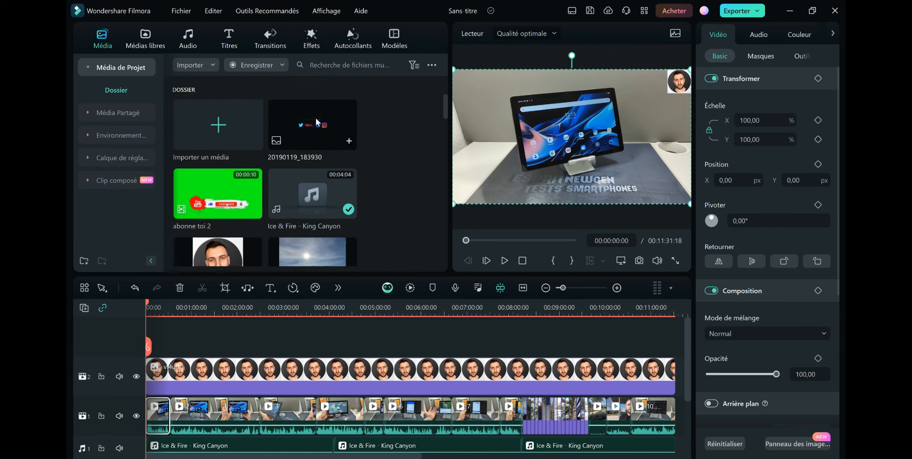
pyautogui.moveTo(316, 117); pyautogui.dragTo(163, 343)
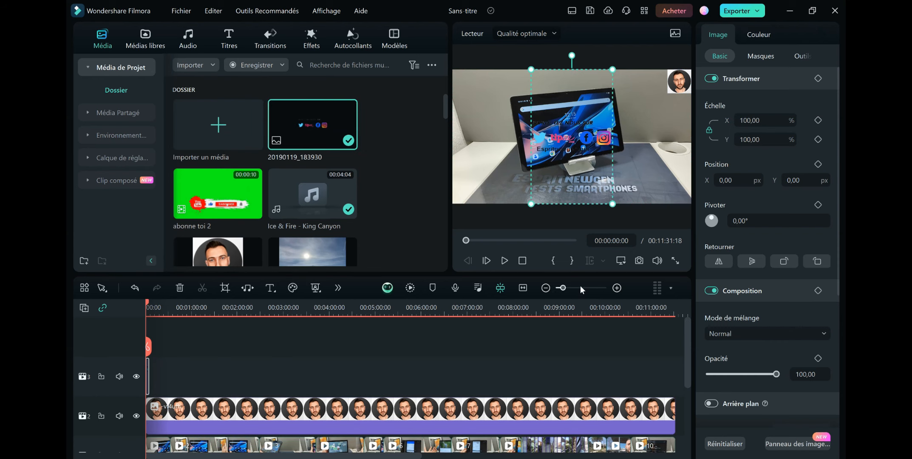
pyautogui.click(580, 287)
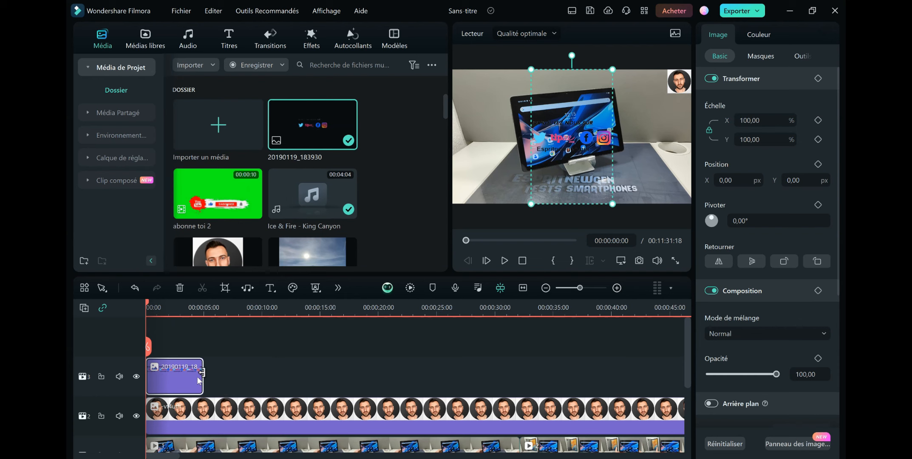
pyautogui.moveTo(202, 372); pyautogui.dragTo(692, 387)
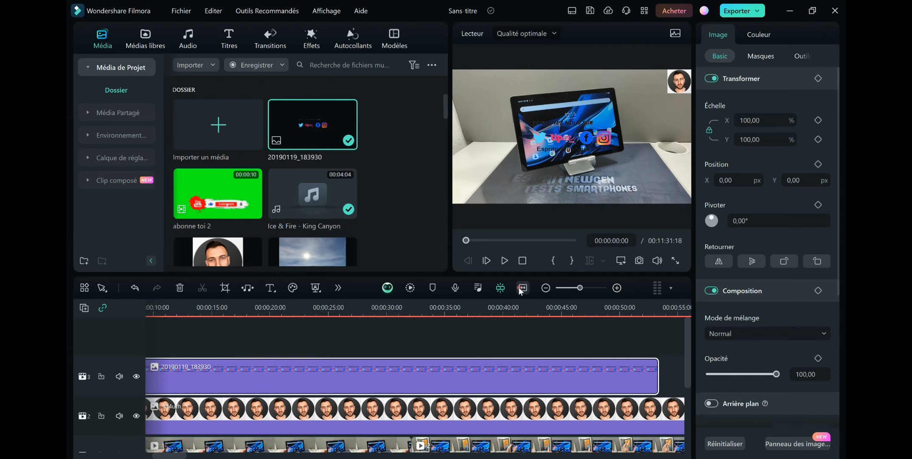
pyautogui.click(522, 287)
pyautogui.click(186, 378)
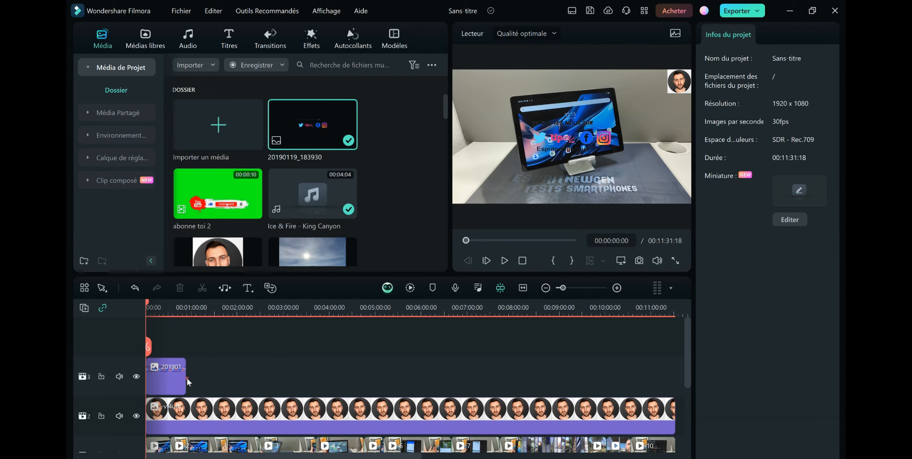
pyautogui.click(184, 379)
pyautogui.moveTo(186, 380); pyautogui.dragTo(676, 391)
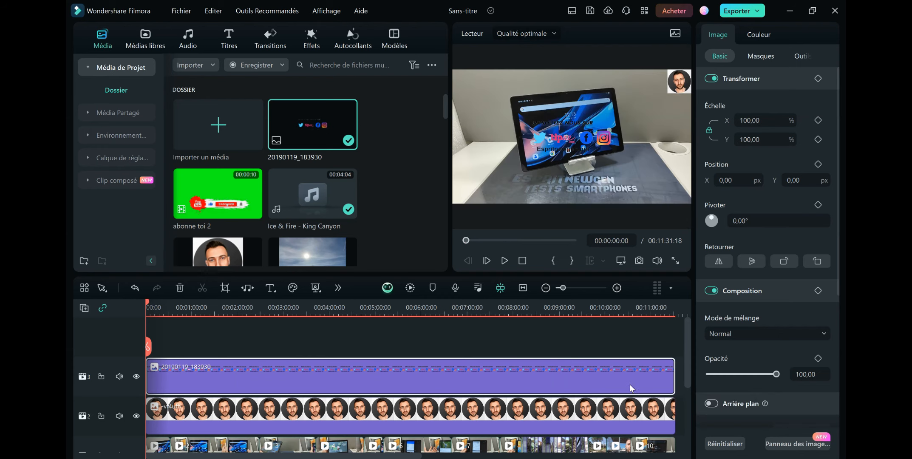
# Scale the social media image to about 46%, place it in the frame's upper-left corner, and nudge the portrait further into its corner.
pyautogui.click(577, 141)
pyautogui.moveTo(611, 204); pyautogui.dragTo(531, 132)
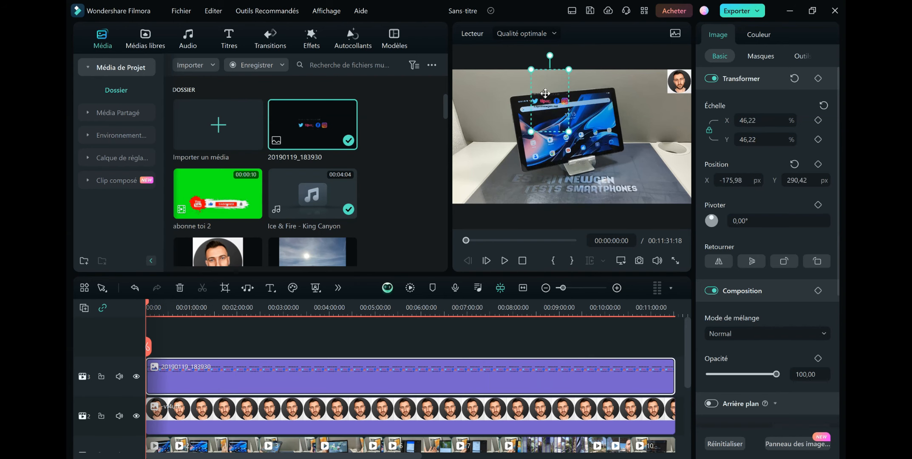
pyautogui.moveTo(547, 101); pyautogui.dragTo(475, 88)
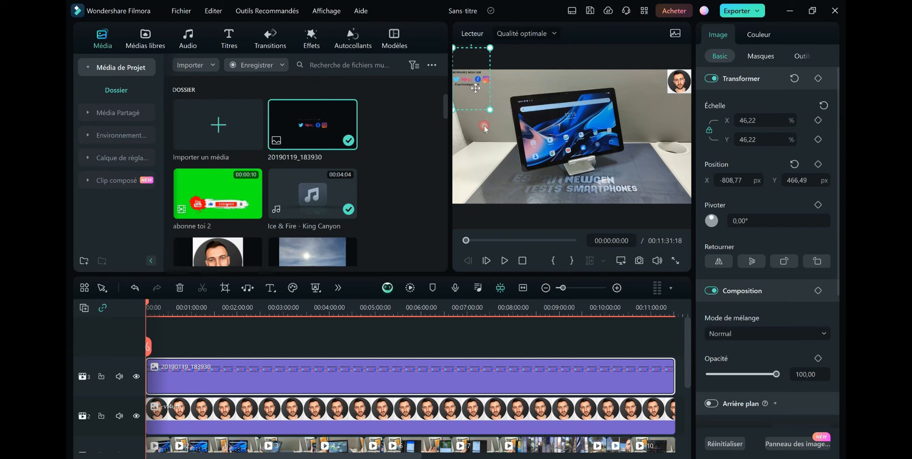
pyautogui.click(485, 127)
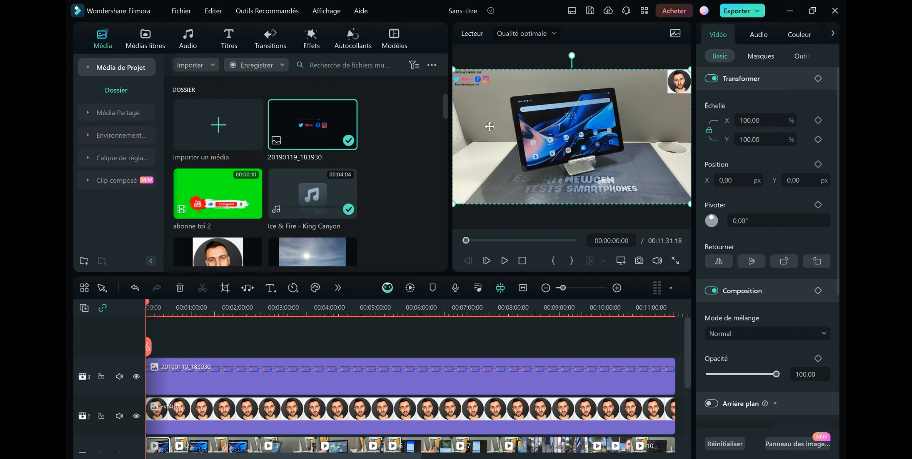
pyautogui.click(680, 82)
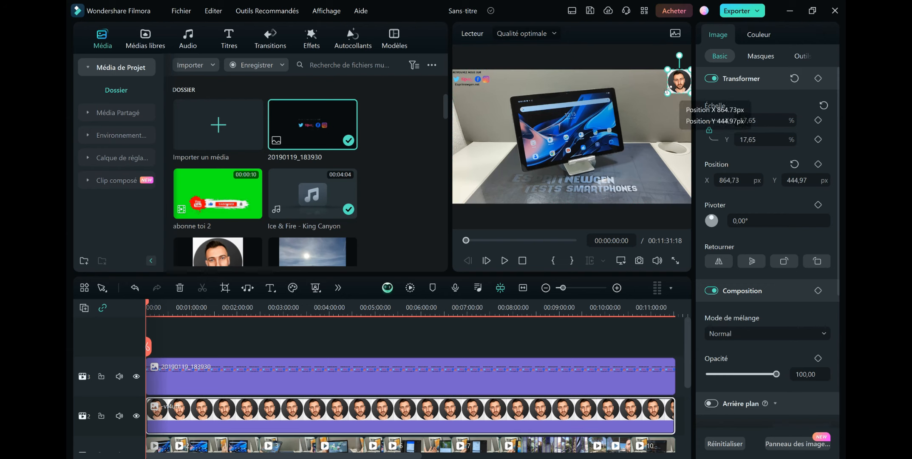
pyautogui.click(643, 100)
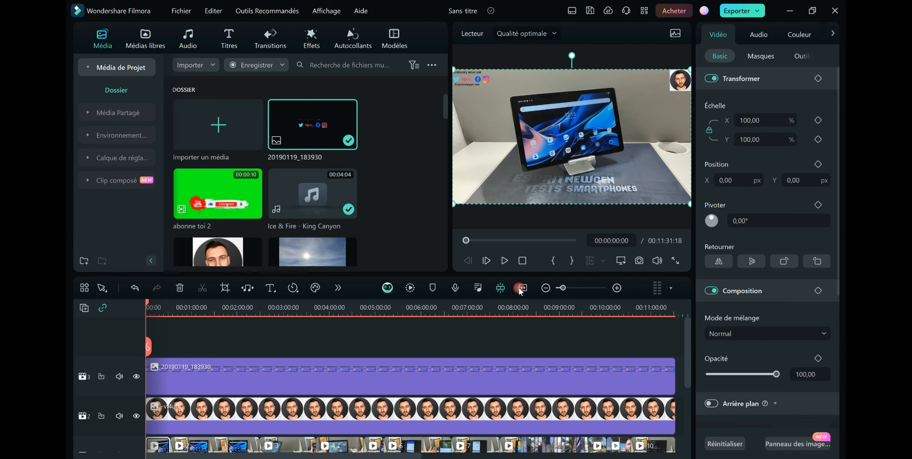
# Place the abonne toi 2 video twice on a new top video track, at about 00:02:18 and 00:07:42.
pyautogui.scroll(-1, 425, 361)
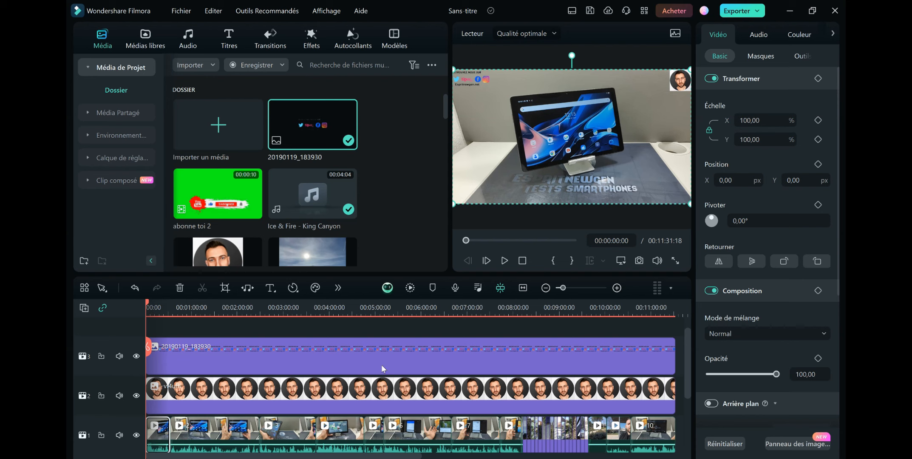
pyautogui.click(382, 202)
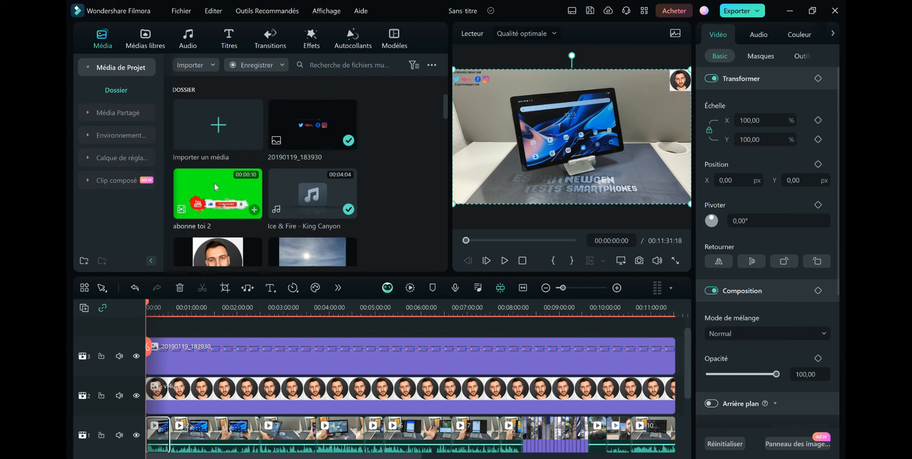
pyautogui.scroll(1, 305, 419)
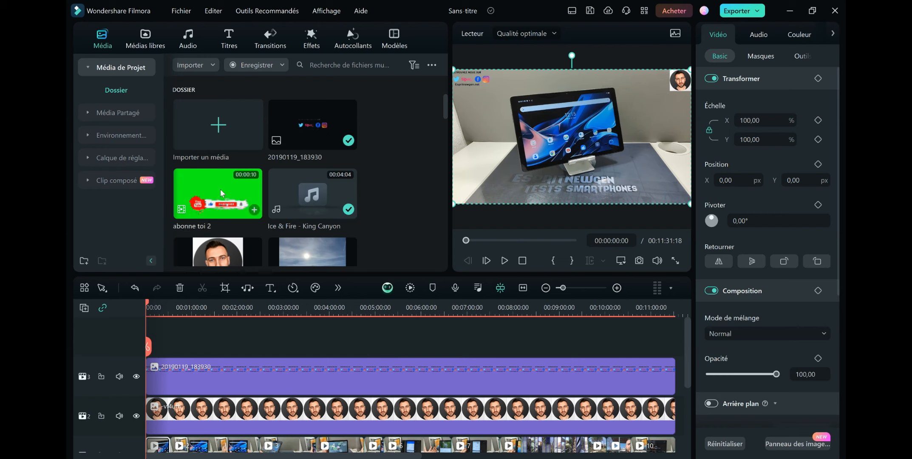
pyautogui.moveTo(220, 189); pyautogui.dragTo(506, 382)
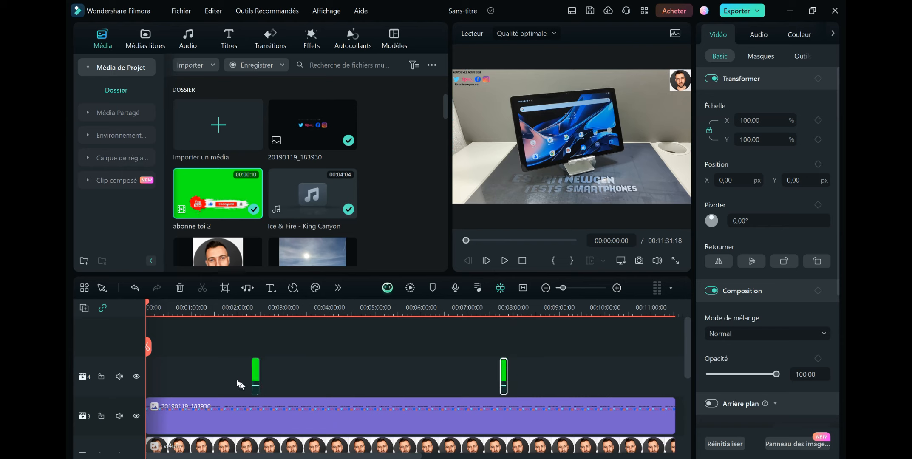
# Mute both abonne toi 2 clips by lowering their volume to the minimum.
pyautogui.click(255, 375)
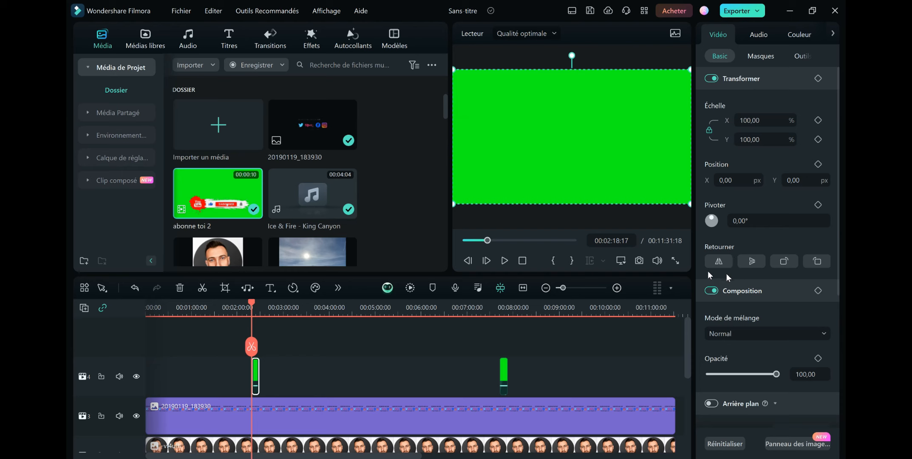
pyautogui.click(759, 35)
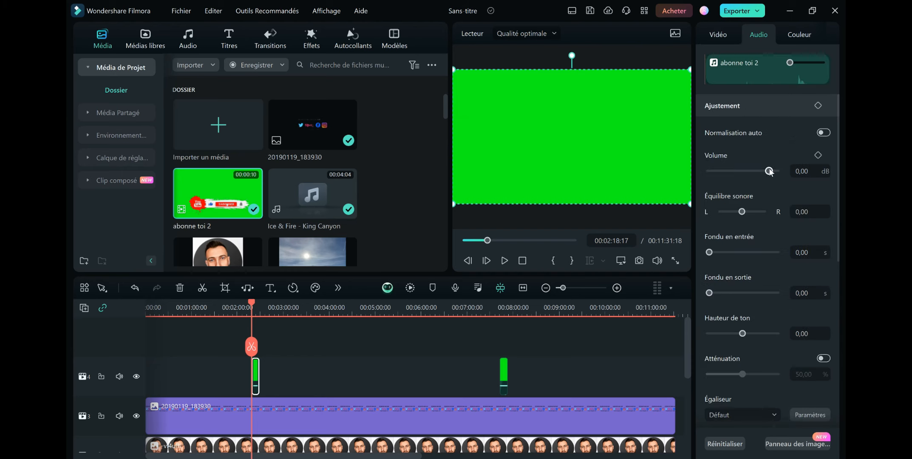
pyautogui.moveTo(769, 171); pyautogui.dragTo(709, 171)
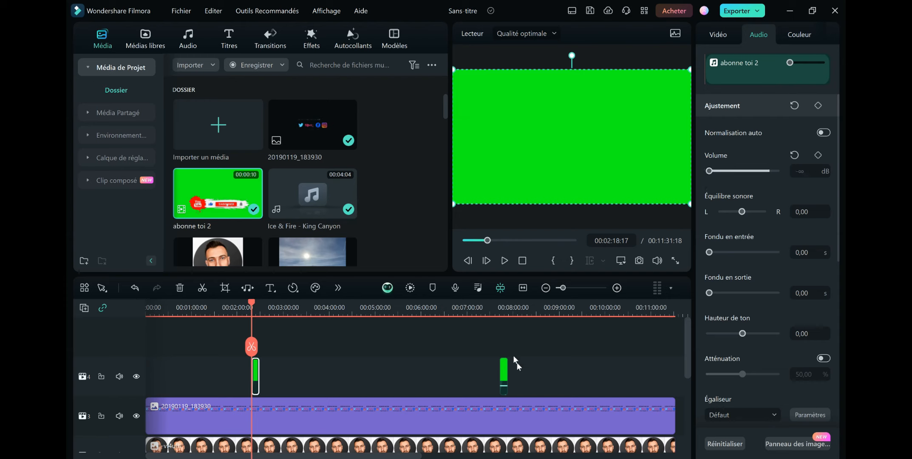
pyautogui.click(503, 372)
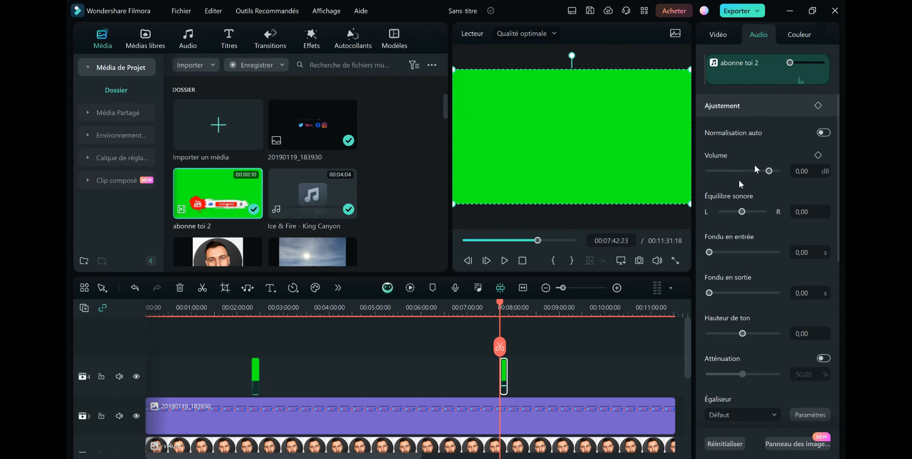
pyautogui.moveTo(770, 171); pyautogui.dragTo(673, 172)
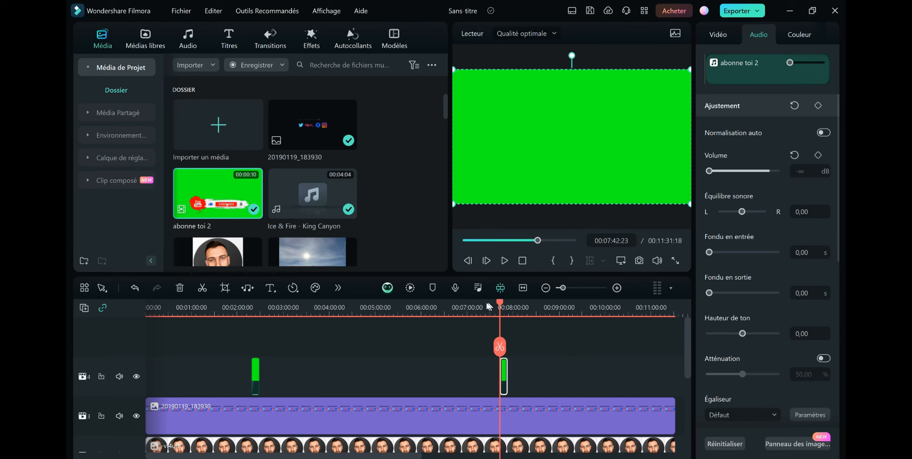
# Play the sequence from just before the second abonne toi 2 clip while adjusting the system volume.
pyautogui.moveTo(497, 301); pyautogui.dragTo(486, 301)
pyautogui.press('space')
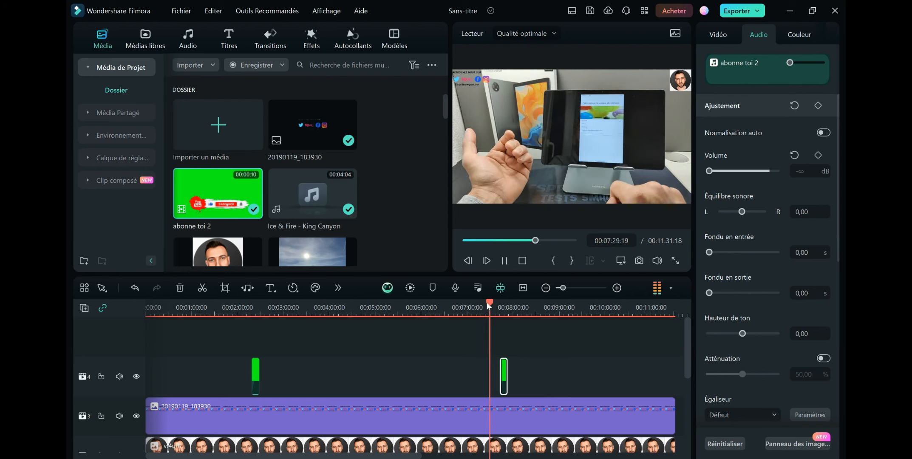
pyautogui.press('XF86AudioLowerVolume')
pyautogui.press('XF86AudioLowerVolume')
pyautogui.press('XF86AudioLowerVolume')
pyautogui.press('XF86AudioRaiseVolume')
pyautogui.press('XF86AudioRaiseVolume')
pyautogui.press('XF86AudioRaiseVolume')
pyautogui.press('XF86AudioRaiseVolume')
pyautogui.press('XF86AudioRaiseVolume')
pyautogui.press('XF86AudioRaiseVolume')
pyautogui.press('XF86AudioRaiseVolume')
pyautogui.press('XF86AudioRaiseVolume')
pyautogui.press('XF86AudioRaiseVolume')
pyautogui.press('XF86AudioRaiseVolume')
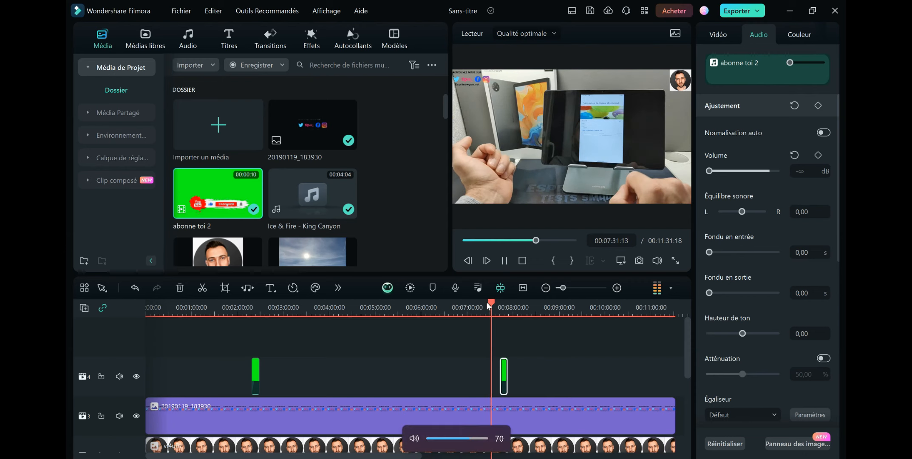
pyautogui.click(413, 439)
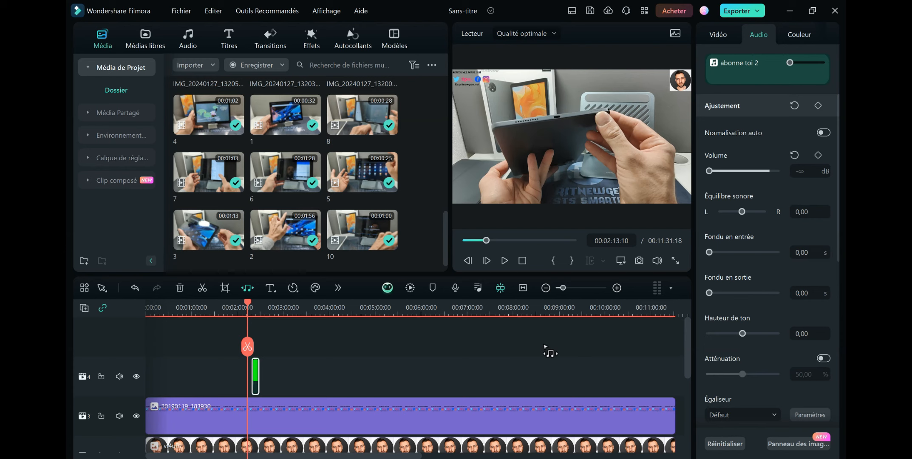
# Select the remaining abonne toi 2 clip at about 00:02:18 and play it until its subscribe animation shows.
pyautogui.moveTo(545, 346); pyautogui.dragTo(257, 370)
pyautogui.doubleClick(257, 376)
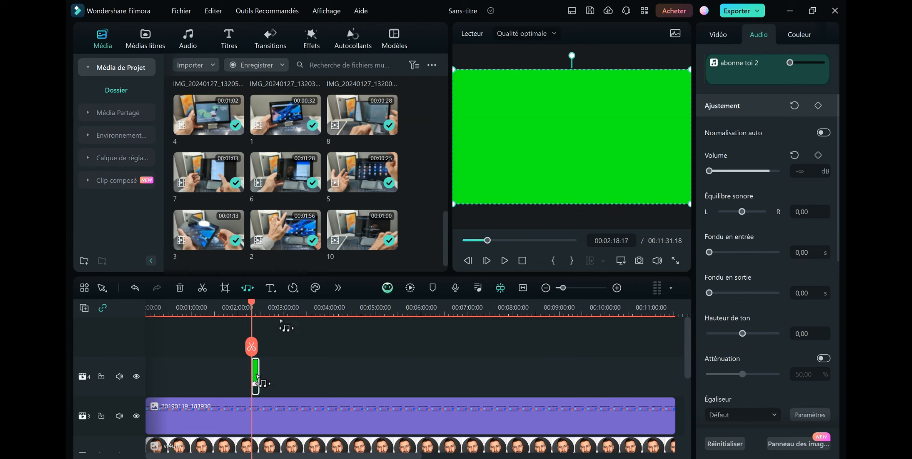
pyautogui.press('space')
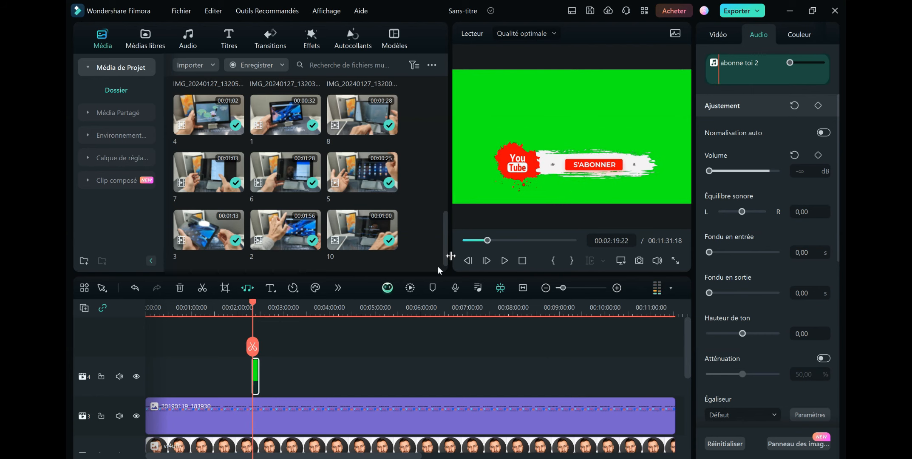
# Read Filmora Copilot's answer on removing a green background and its linked online chroma key guide, then return to Filmora.
pyautogui.click(388, 288)
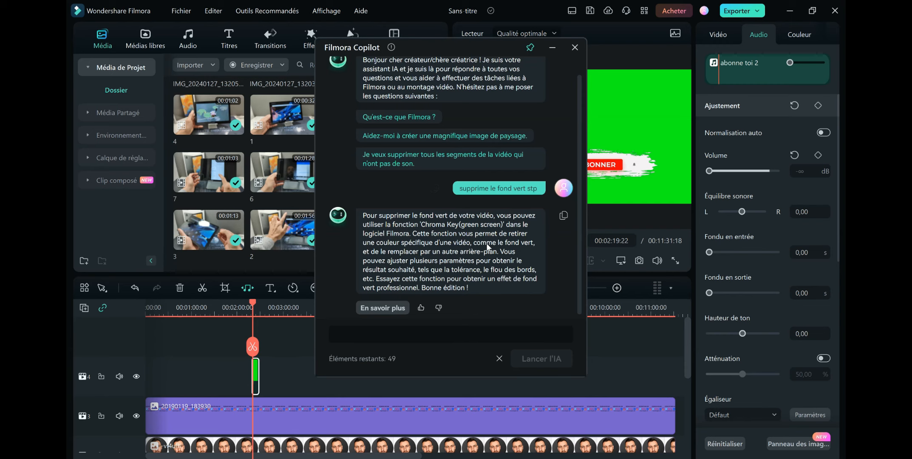
pyautogui.click(383, 308)
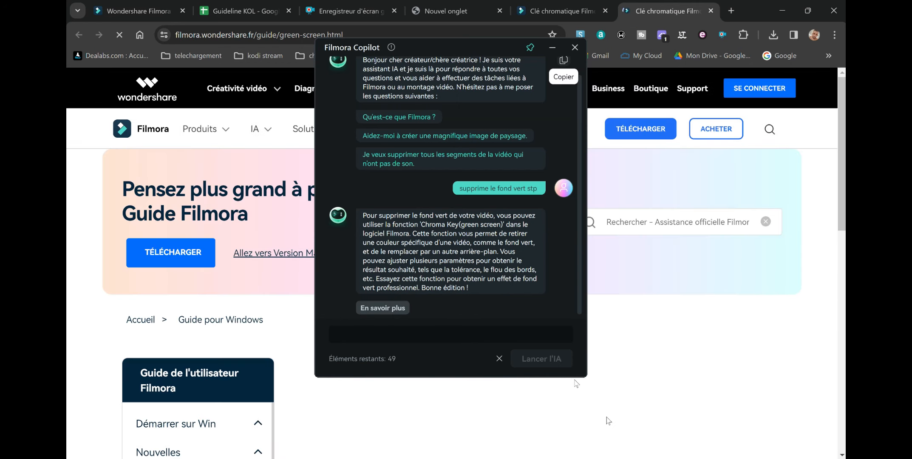
pyautogui.scroll(-5, 599, 160)
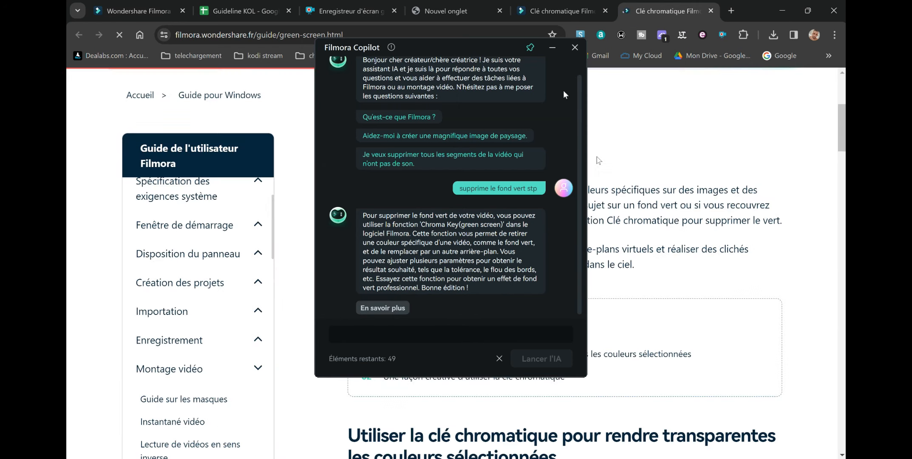
pyautogui.click(558, 45)
pyautogui.scroll(-12, 572, 272)
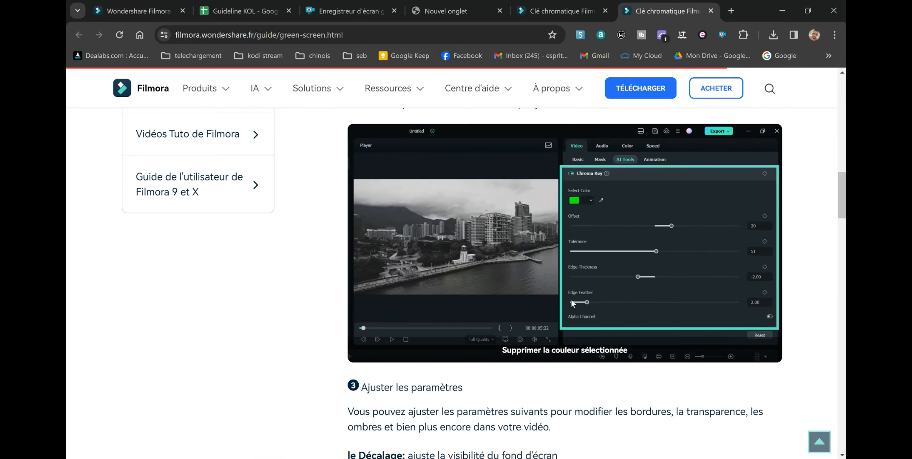
pyautogui.scroll(-12, 571, 299)
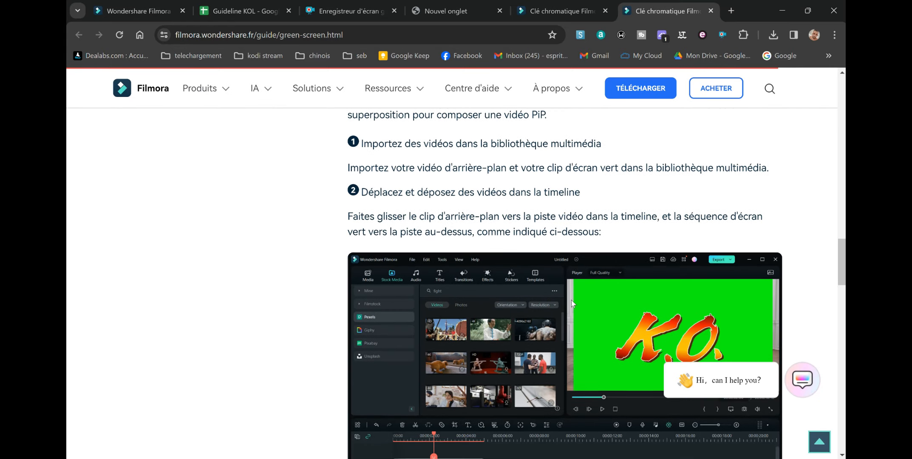
pyautogui.scroll(-15, 572, 300)
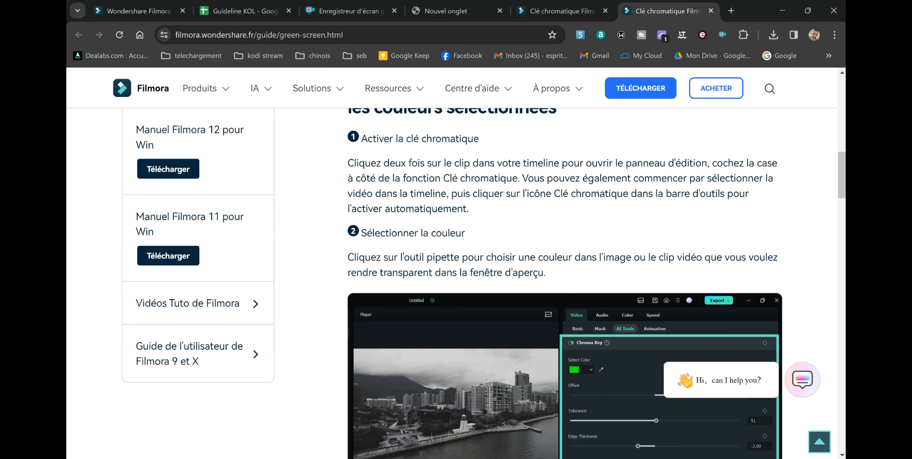
pyautogui.moveTo(645, 457)
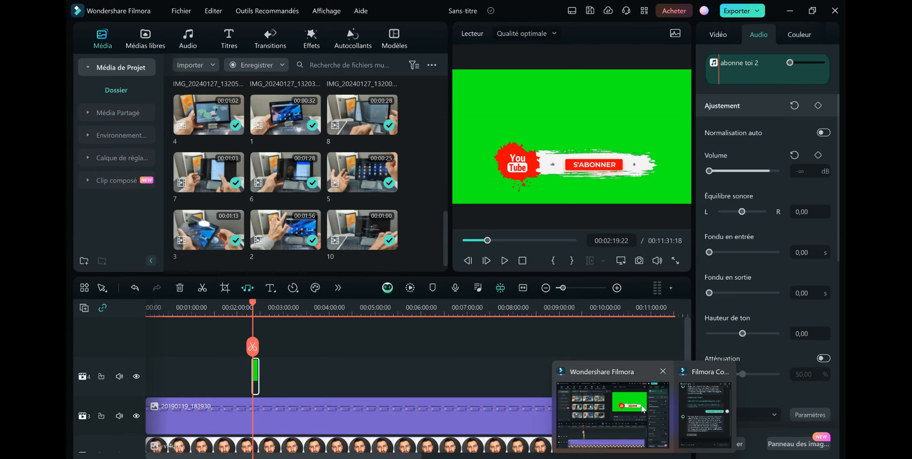
pyautogui.click(643, 407)
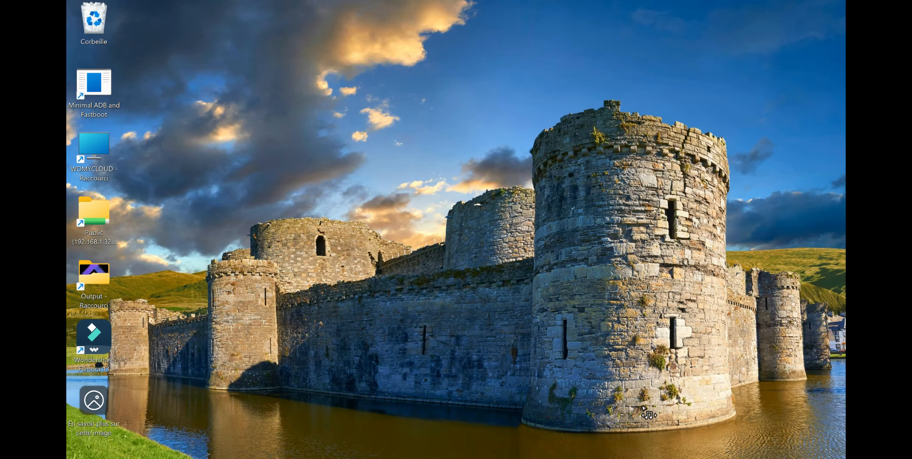
# Enable the Fond vert chroma key on the first abonne toi 2 clip to remove its green background.
pyautogui.moveTo(643, 412); pyautogui.dragTo(255, 376)
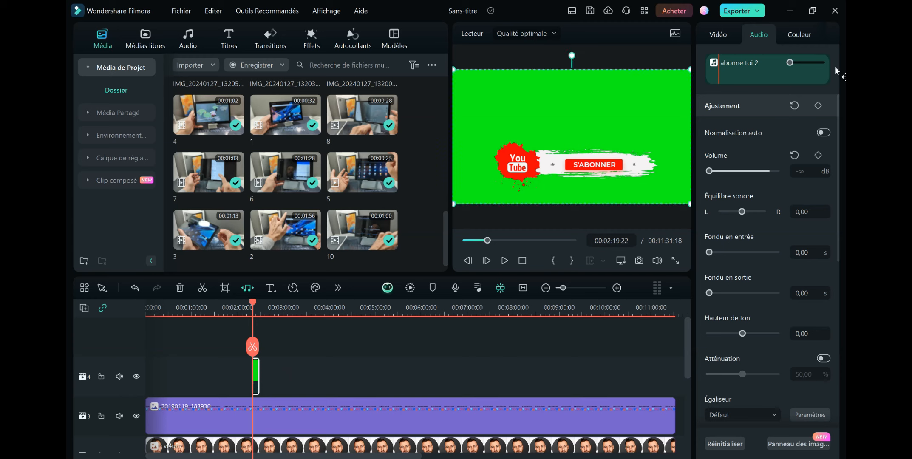
pyautogui.click(724, 38)
pyautogui.click(796, 58)
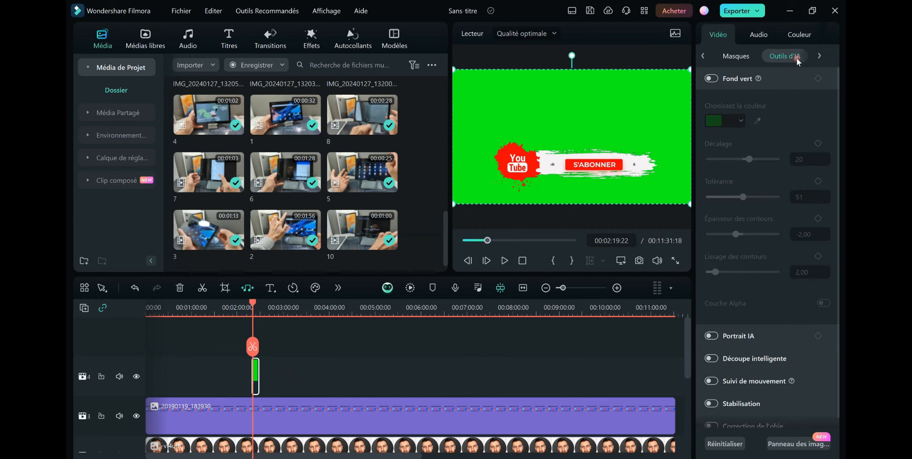
pyautogui.click(711, 79)
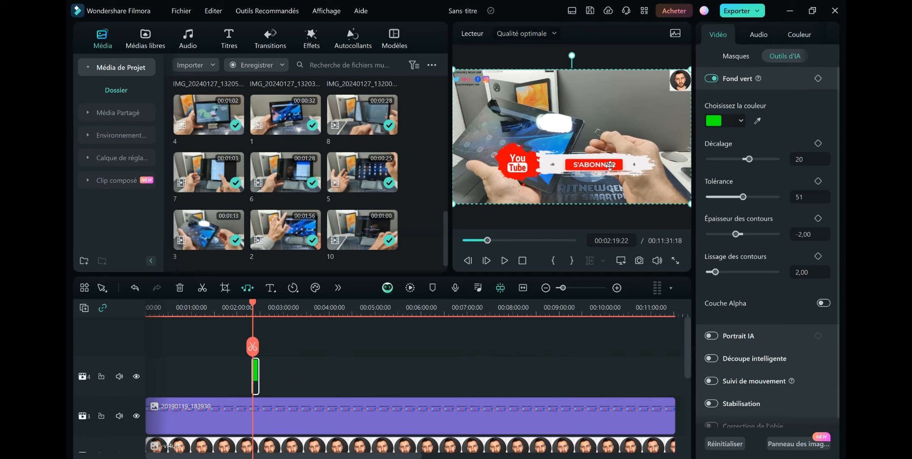
# Scale the subscribe animation down to about half the frame width and place it in the frame's lower-left corner.
pyautogui.moveTo(593, 165); pyautogui.dragTo(592, 188)
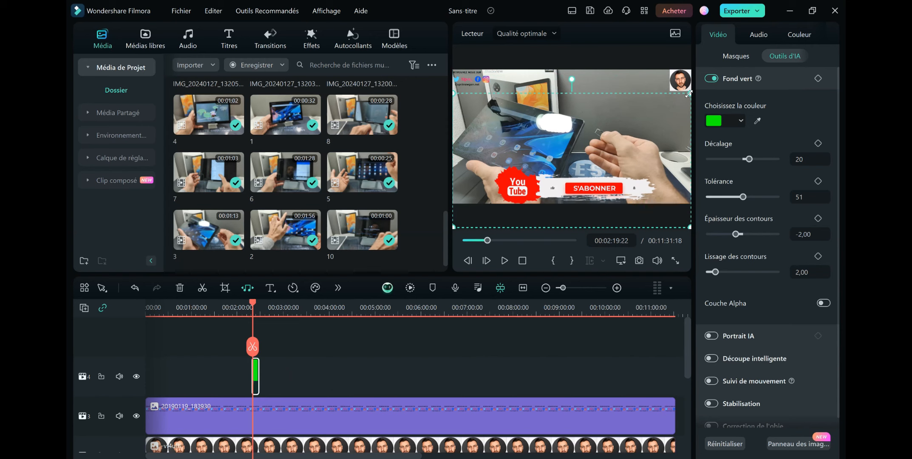
pyautogui.moveTo(689, 94); pyautogui.dragTo(589, 131)
pyautogui.moveTo(550, 199); pyautogui.dragTo(520, 189)
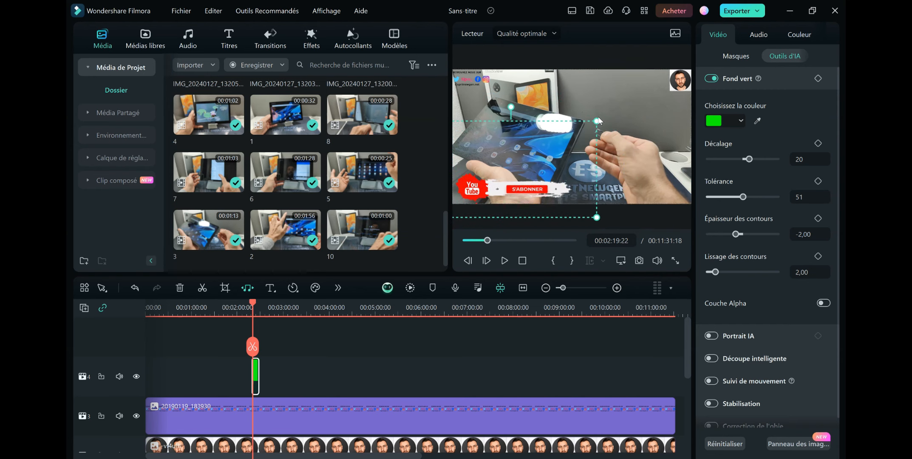
pyautogui.moveTo(598, 121); pyautogui.dragTo(543, 152)
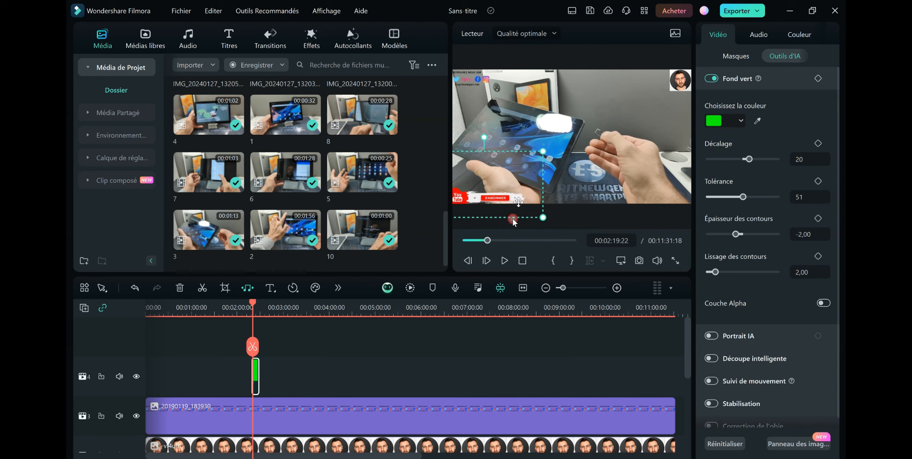
pyautogui.moveTo(490, 196)
pyautogui.mouseDown()
pyautogui.moveTo(500, 194)
pyautogui.moveTo(493, 192)
pyautogui.mouseUp()
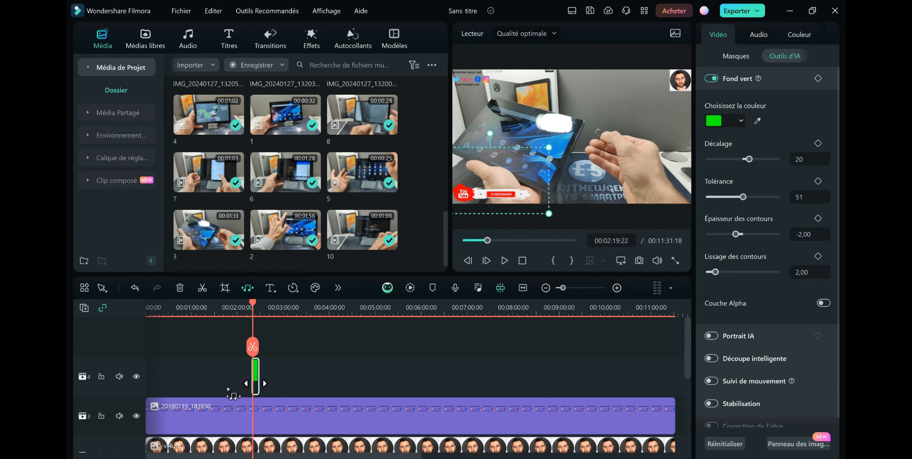
# Copy the keyed abonne toi 2 clip and paste it on the same track shortly before the 00:08:00 mark.
pyautogui.rightClick(255, 376)
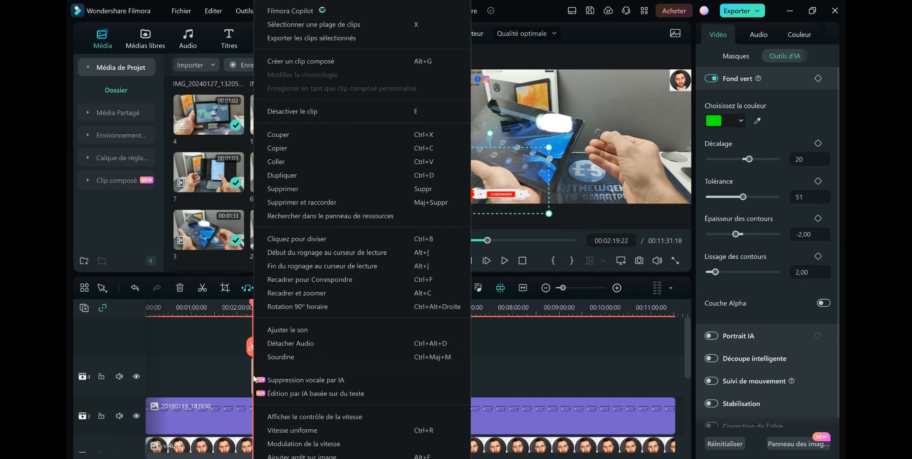
pyautogui.click(289, 148)
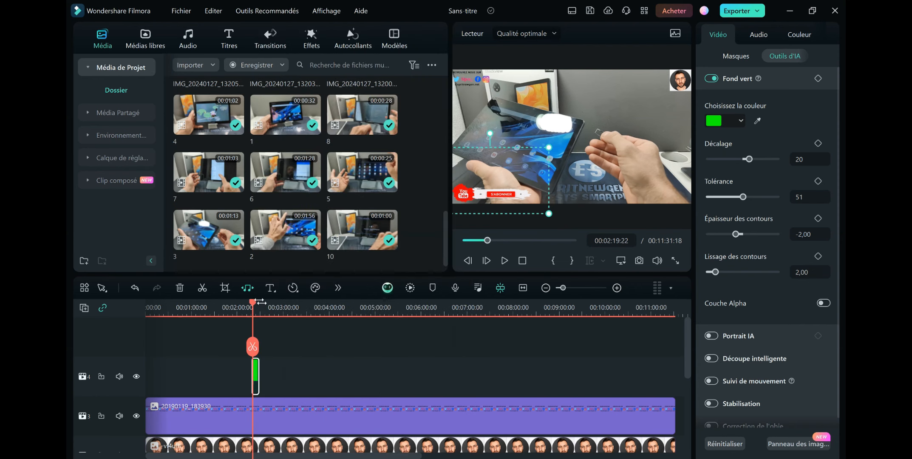
pyautogui.moveTo(254, 303); pyautogui.dragTo(506, 306)
pyautogui.hotkey('ctrl', 'v')
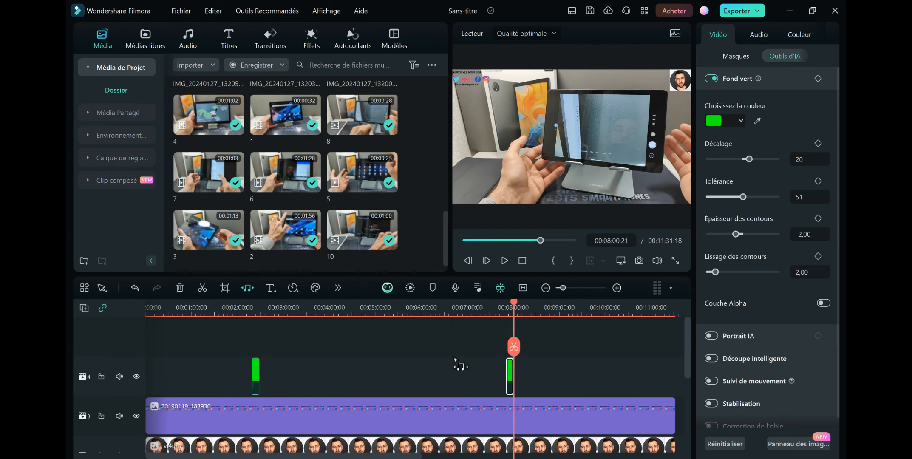
# Play the sequence from just before the pasted subscribe clip and review all the timeline tracks.
pyautogui.moveTo(515, 304); pyautogui.dragTo(503, 305)
pyautogui.press('space')
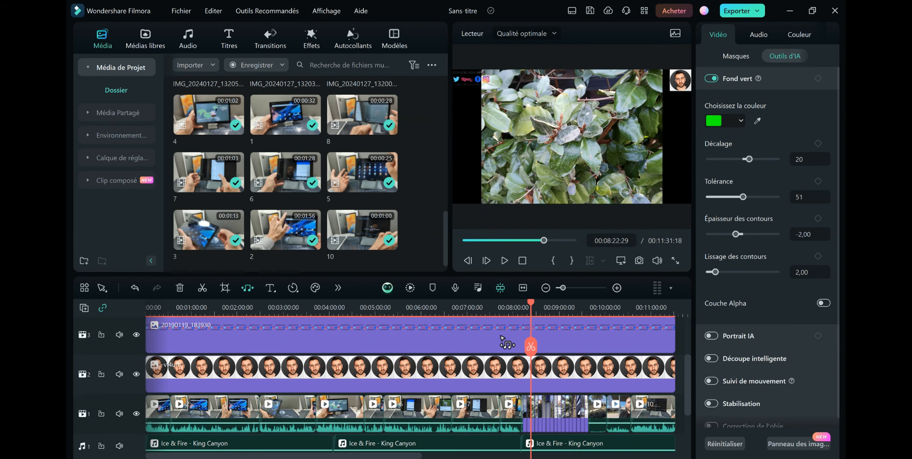
pyautogui.scroll(3, 419, 374)
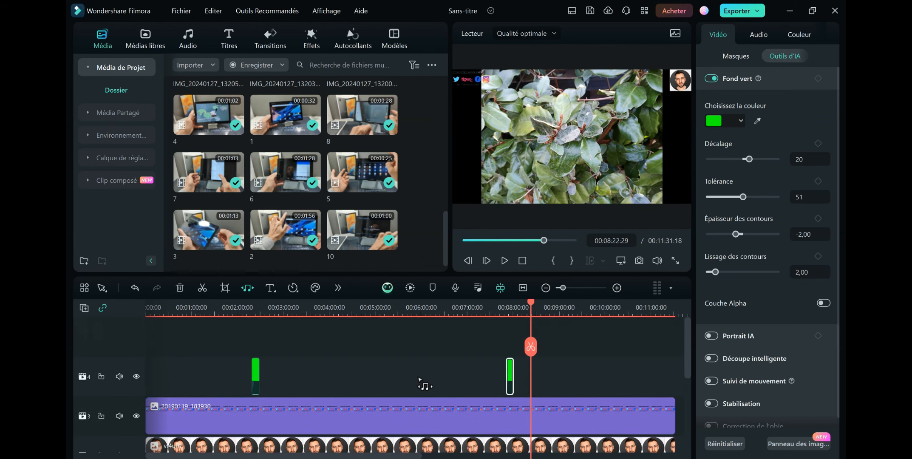
pyautogui.scroll(-5, 421, 378)
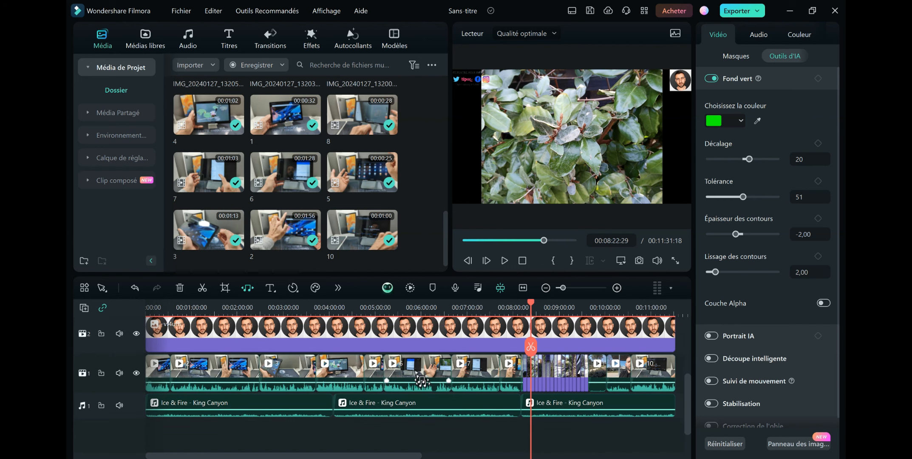
pyautogui.scroll(2, 419, 378)
pyautogui.scroll(1, 421, 376)
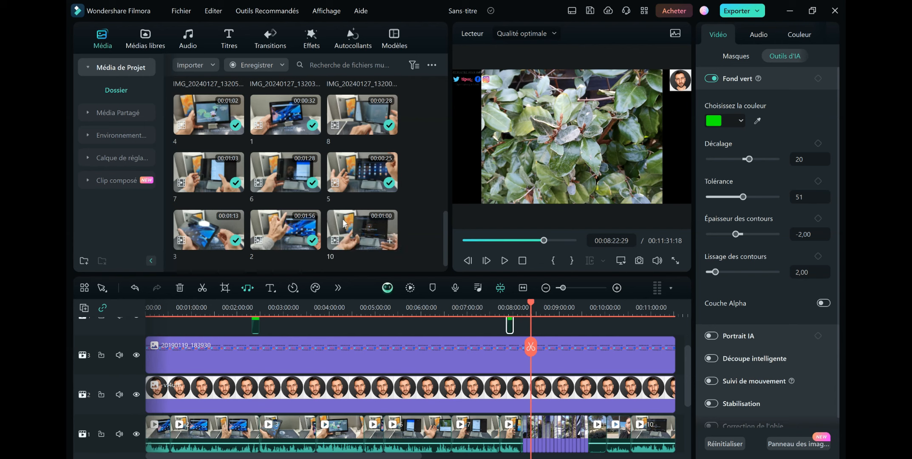
# Browse the project media and the stock media, audio, titles, transitions, effects, stickers and templates libraries.
pyautogui.scroll(3, 345, 215)
pyautogui.scroll(3, 345, 214)
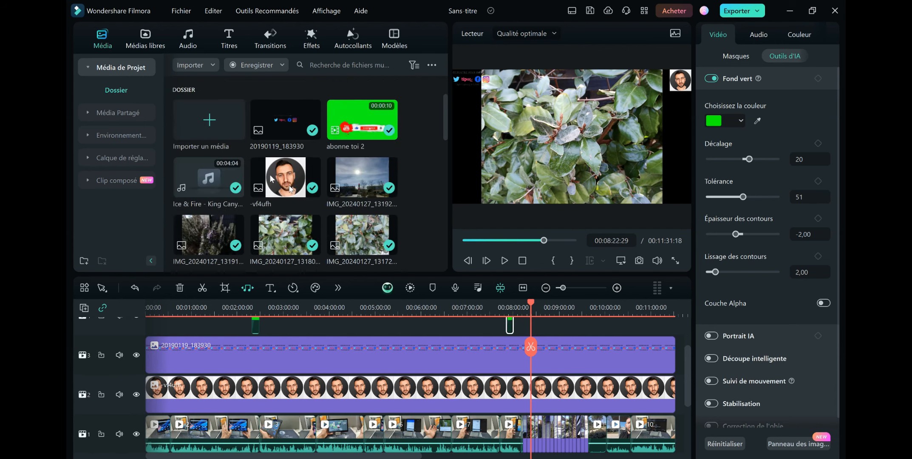
pyautogui.click(144, 35)
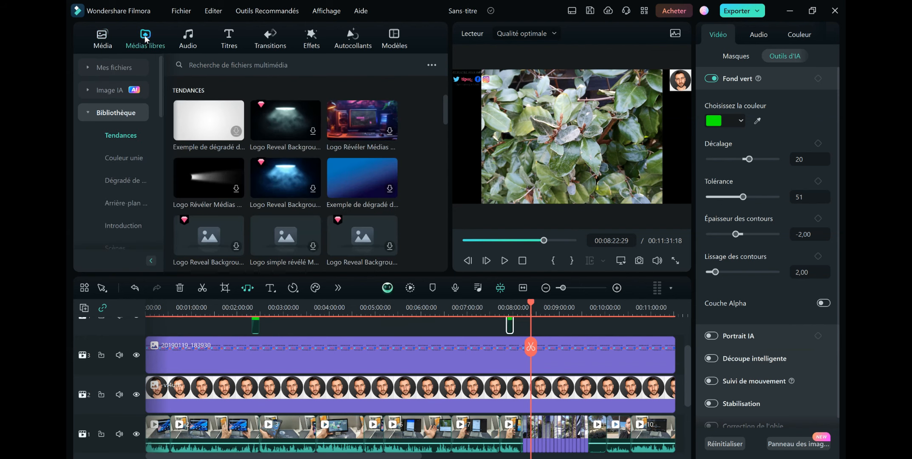
pyautogui.click(185, 39)
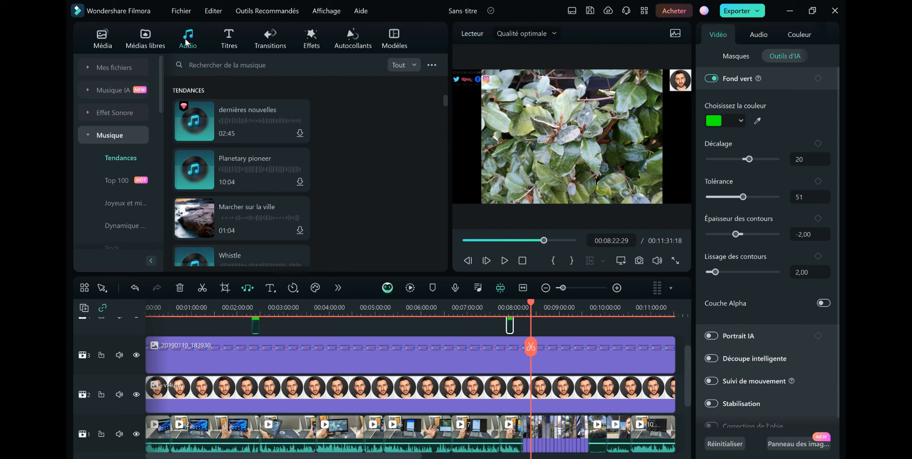
pyautogui.click(228, 44)
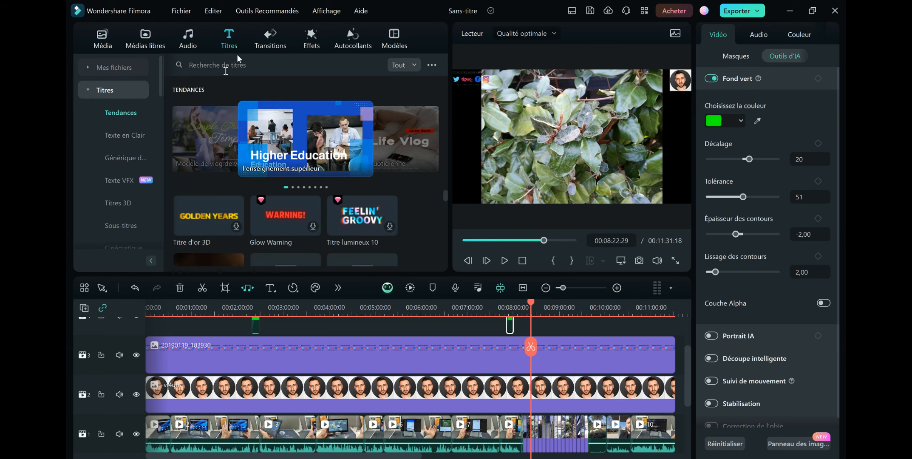
pyautogui.click(272, 39)
pyautogui.click(309, 41)
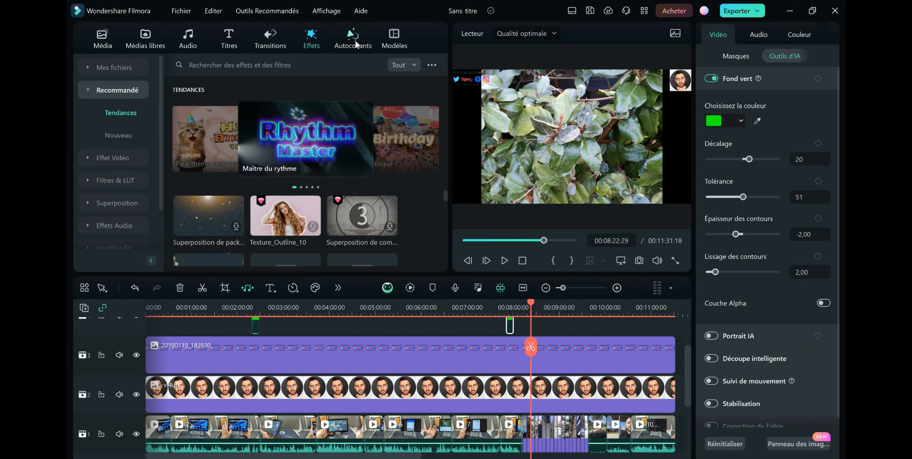
pyautogui.click(357, 43)
pyautogui.click(390, 41)
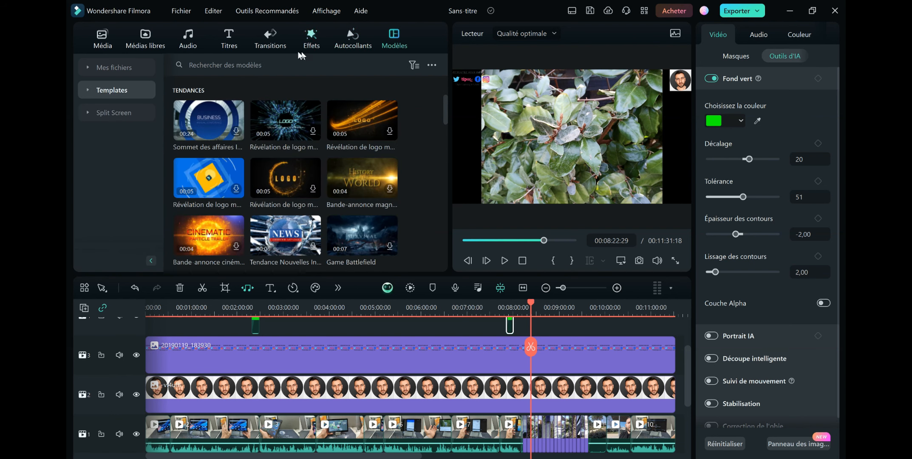
pyautogui.click(268, 45)
# Look through the title library's categories, including the presets in the Titres category.
pyautogui.click(226, 45)
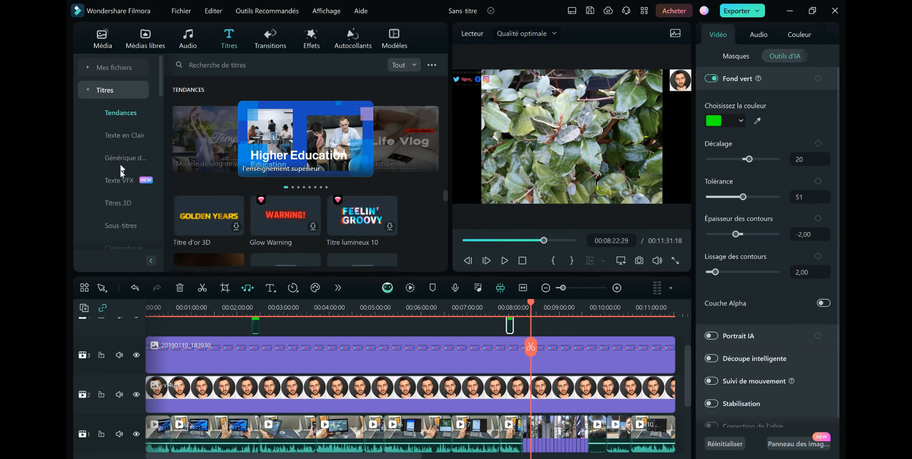
pyautogui.scroll(-5, 122, 174)
pyautogui.scroll(-2, 131, 190)
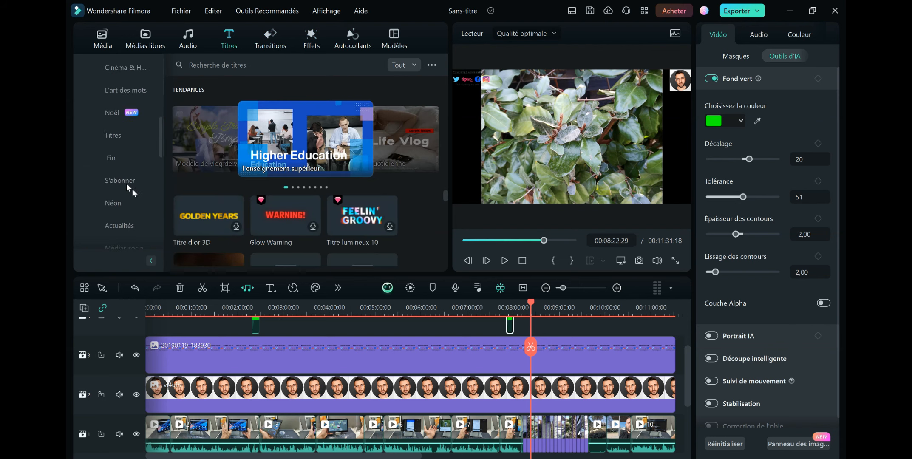
pyautogui.click(114, 135)
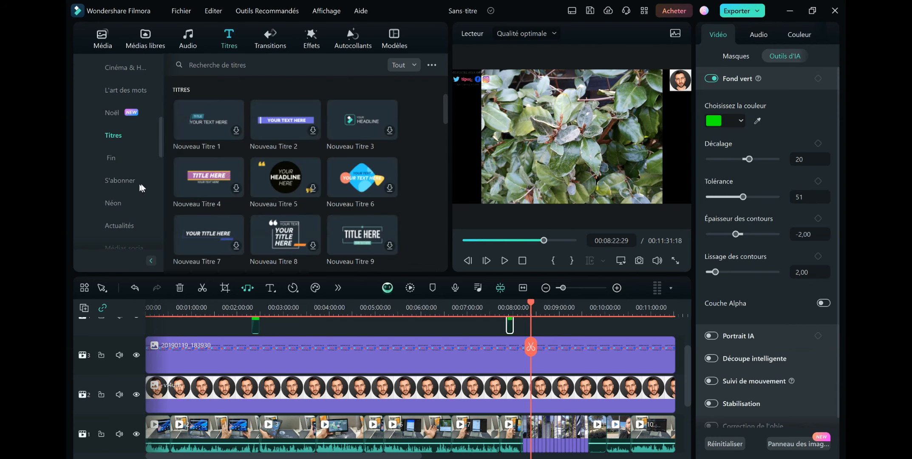
pyautogui.scroll(3, 108, 215)
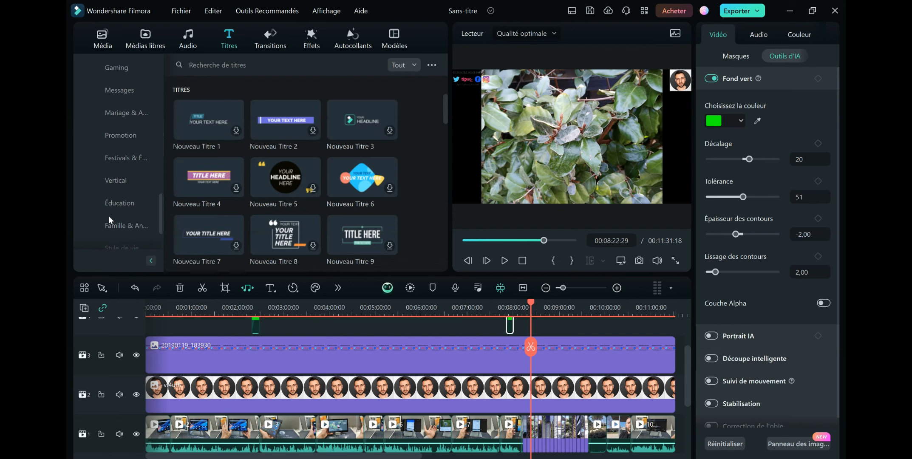
pyautogui.scroll(5, 108, 211)
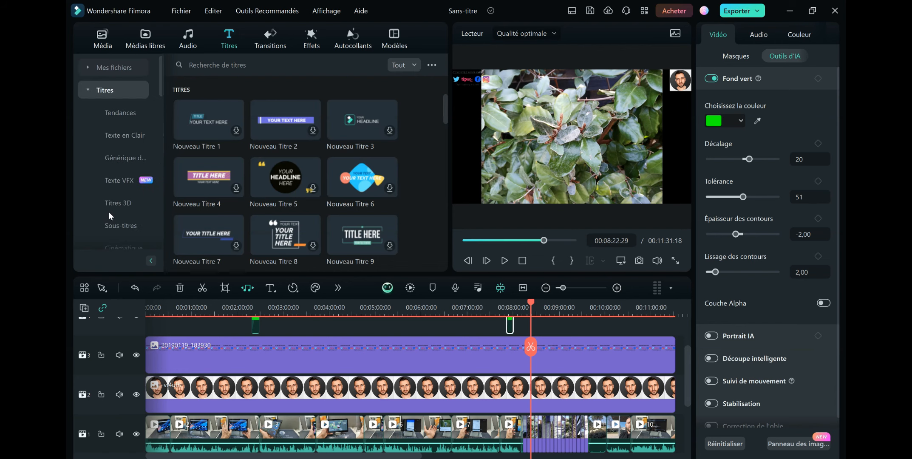
# Look through the Tendances and Sous-titres presets and the remaining categories of the title library.
pyautogui.click(126, 112)
pyautogui.scroll(-3, 119, 155)
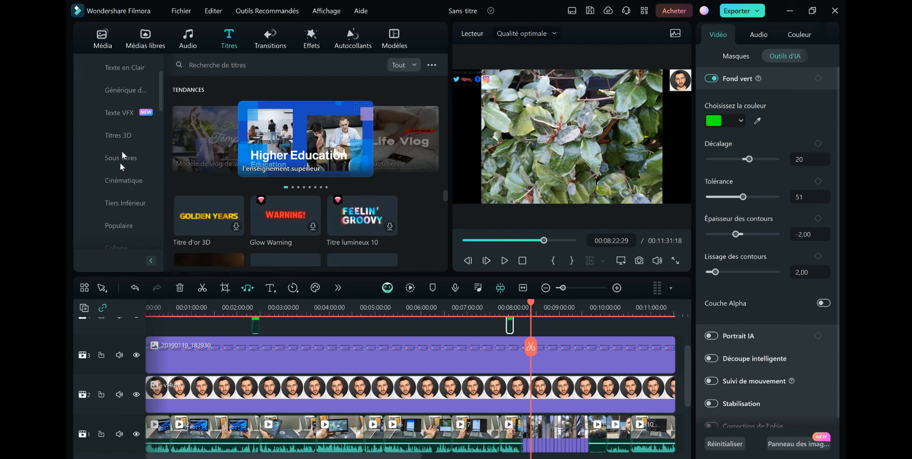
pyautogui.click(121, 157)
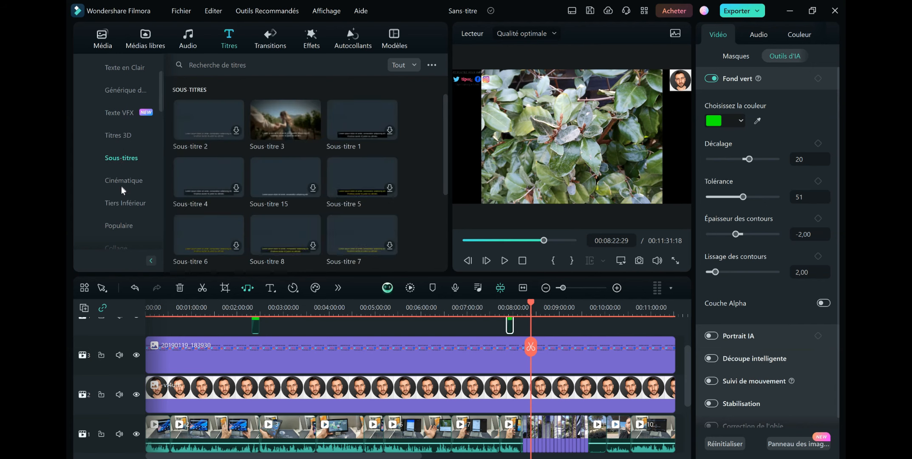
pyautogui.scroll(-3, 126, 202)
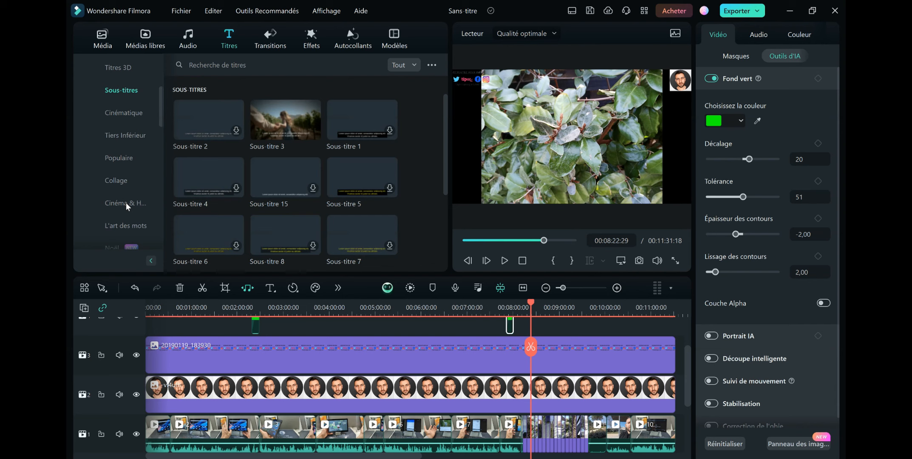
pyautogui.scroll(-3, 126, 203)
# Download the Nouveau Titre 9 preset from the Titres category and place it on video track 4 at about 00:00:27.
pyautogui.click(117, 204)
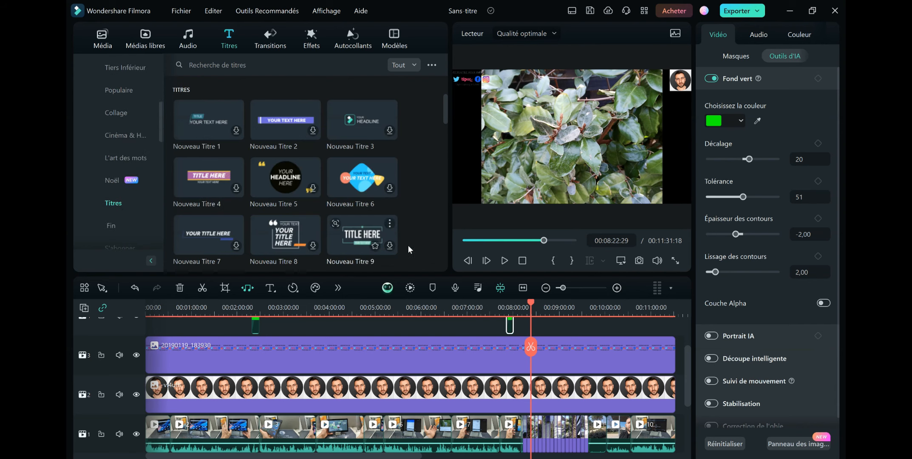
pyautogui.scroll(-3, 410, 242)
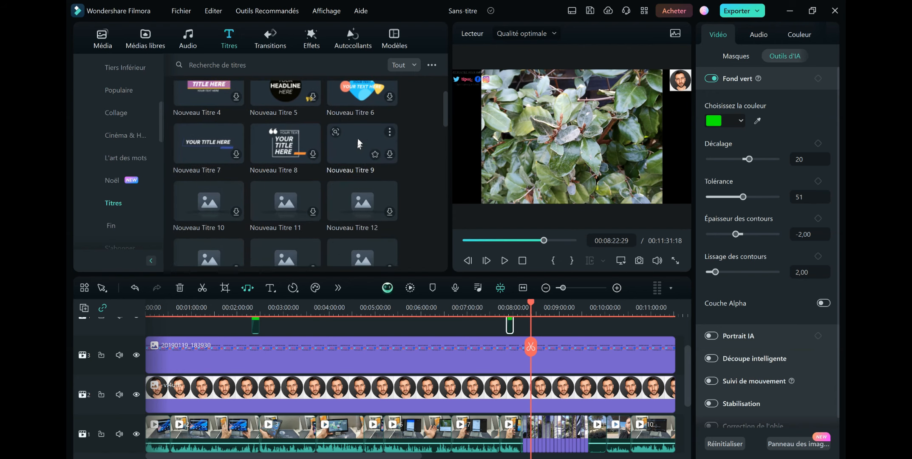
pyautogui.click(359, 150)
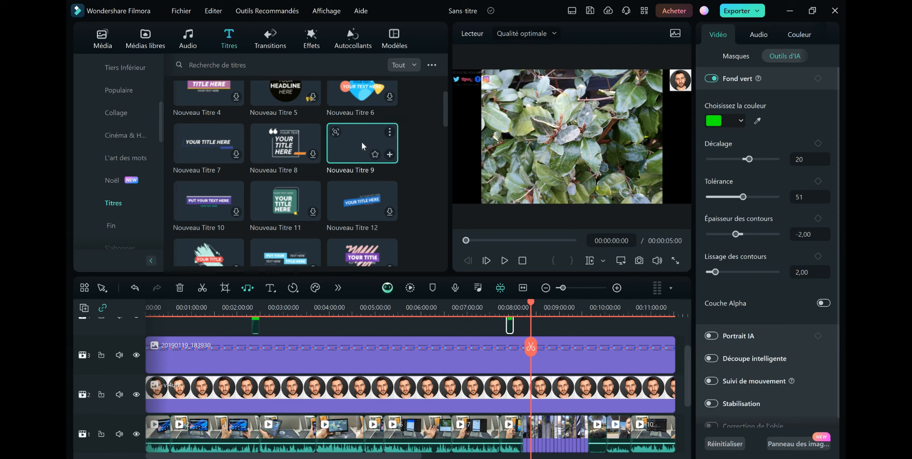
pyautogui.moveTo(362, 142); pyautogui.dragTo(165, 329)
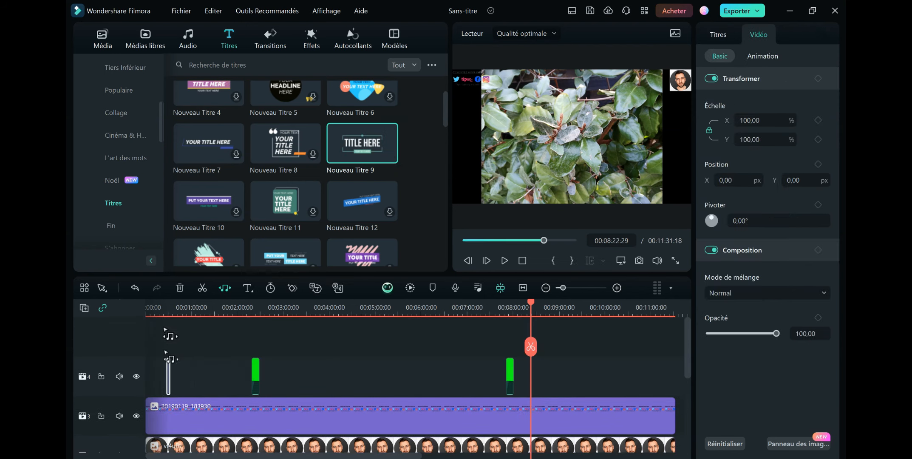
pyautogui.click(168, 379)
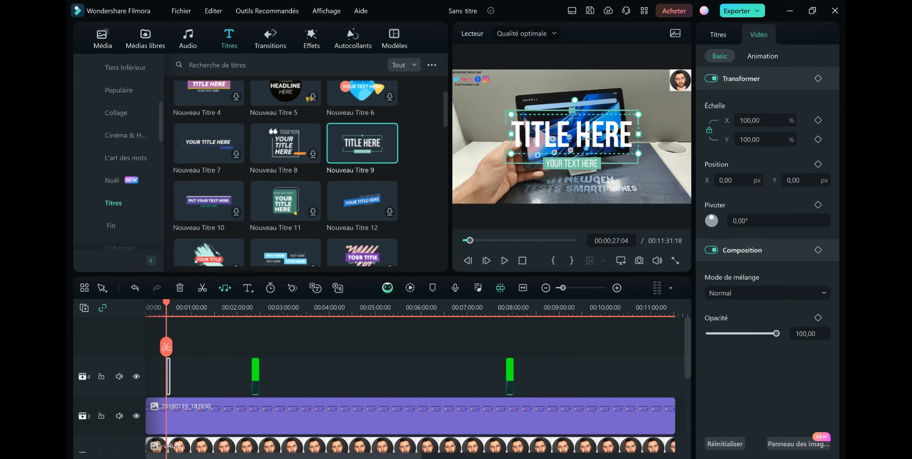
# Replace the title's large headline with "TAB 10 WIFI".
pyautogui.doubleClick(588, 135)
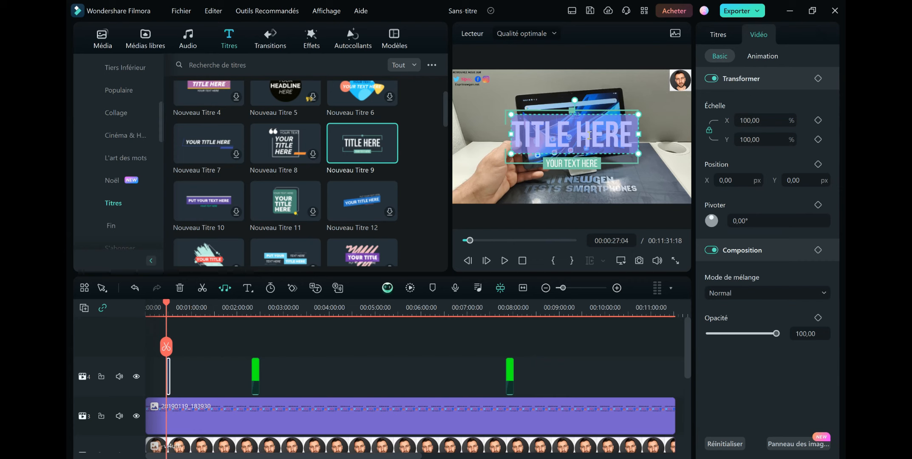
pyautogui.write('T')
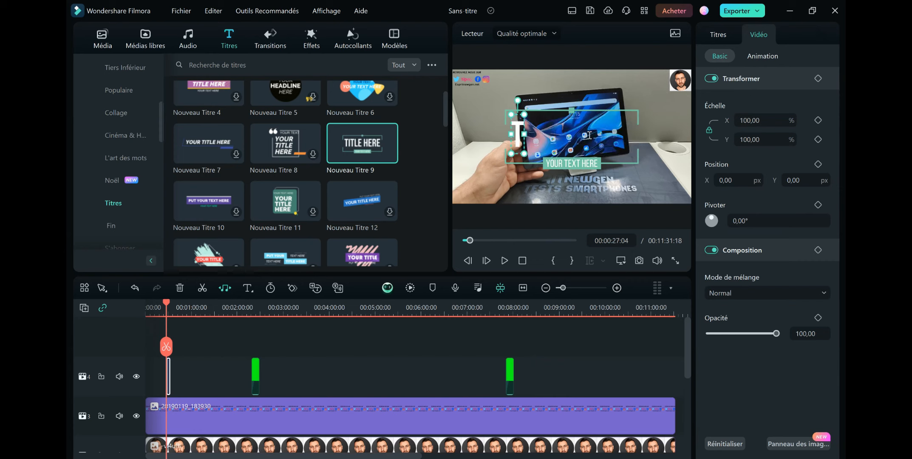
pyautogui.write('AB')
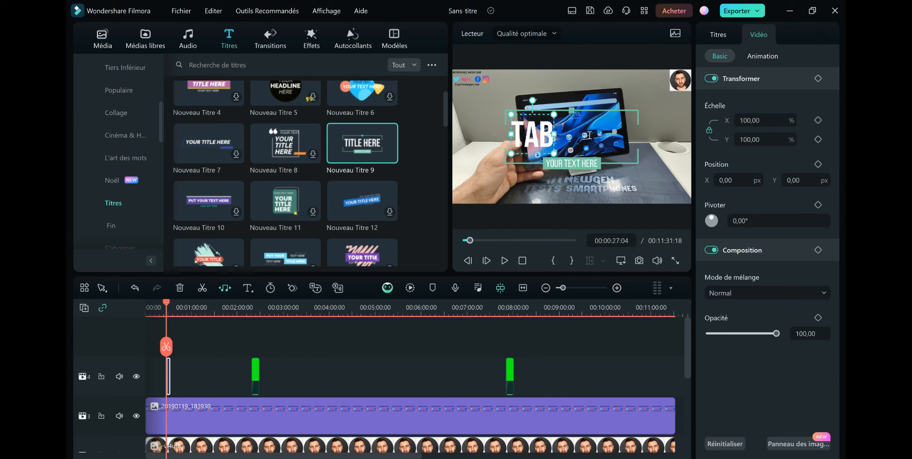
pyautogui.write('6')
pyautogui.press('BackSpace')
pyautogui.write('1')
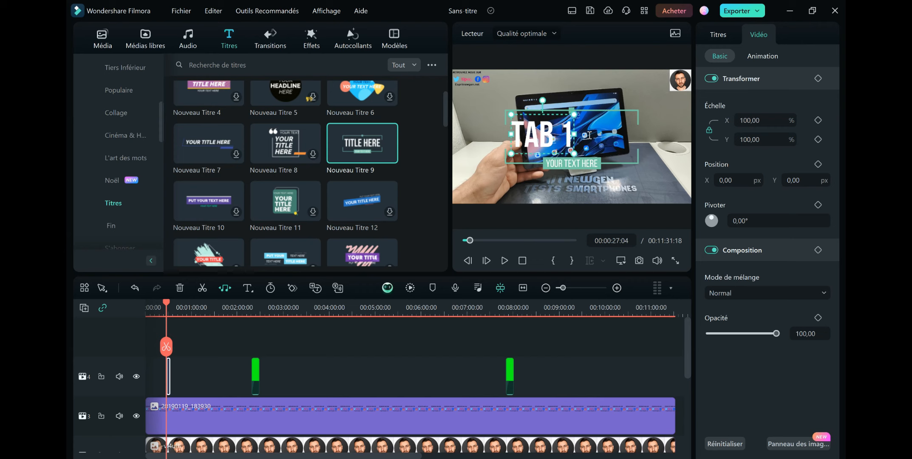
pyautogui.write('A')
pyautogui.press('BackSpace')
pyautogui.write('0')
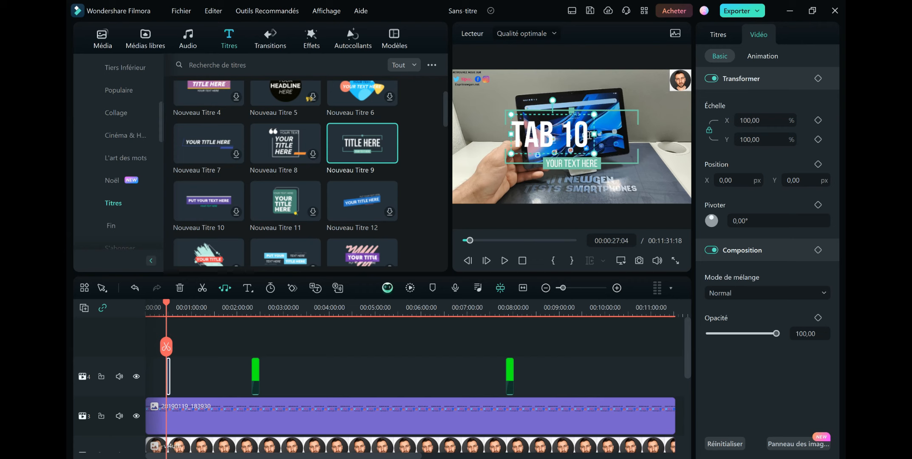
pyautogui.write(' WIFI')
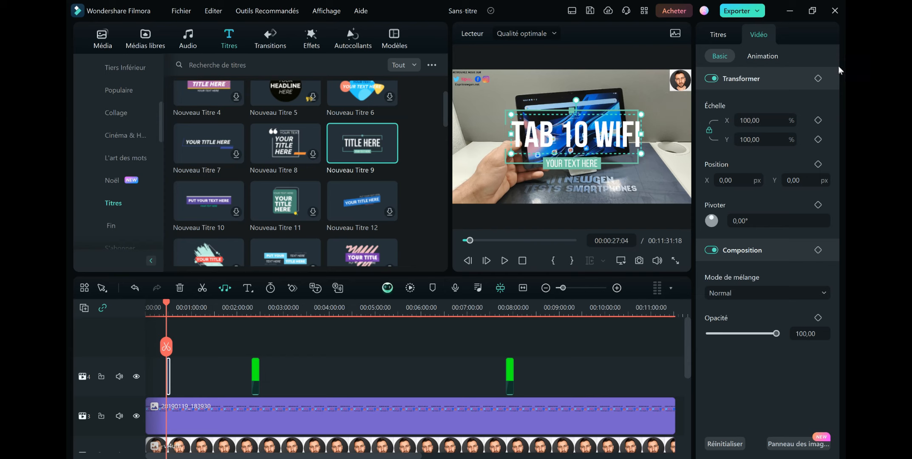
# Replace the title's small secondary line with "ESPRITNEWGEN" and leave text editing.
pyautogui.click(572, 161)
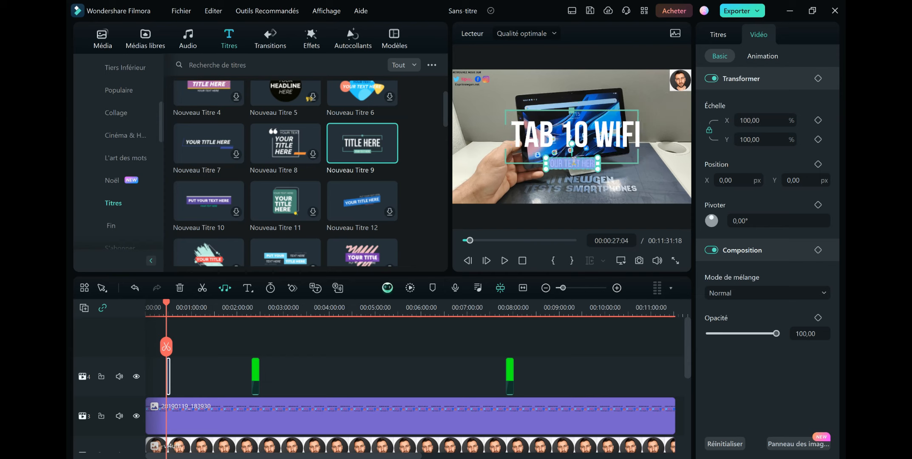
pyautogui.press('BackSpace')
pyautogui.write('B')
pyautogui.press('BackSpace')
pyautogui.press('capslock')
pyautogui.write('SPI')
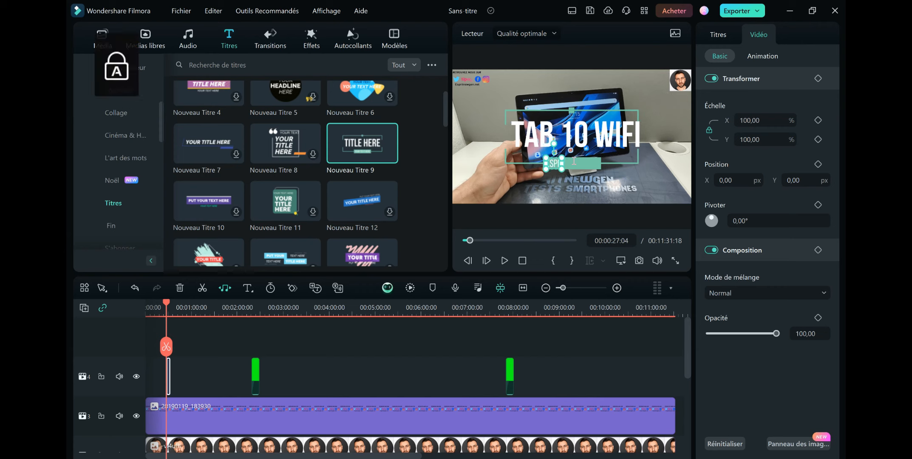
pyautogui.write('ITNEWGEN')
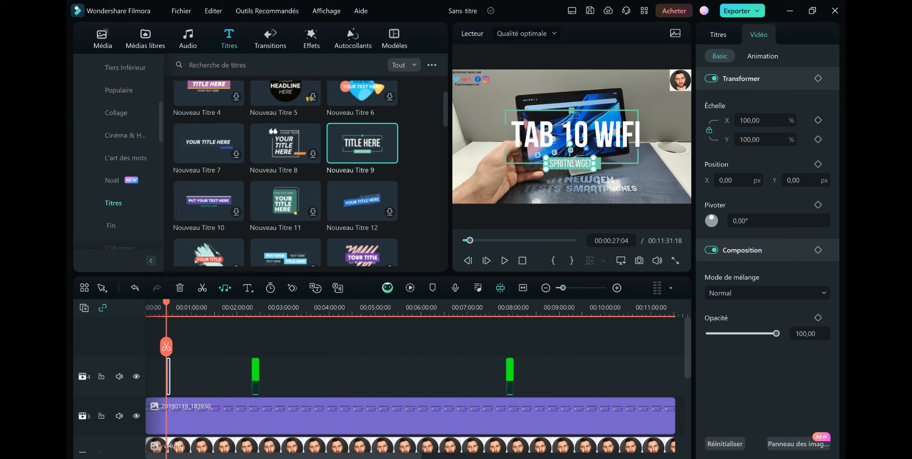
pyautogui.click(604, 167)
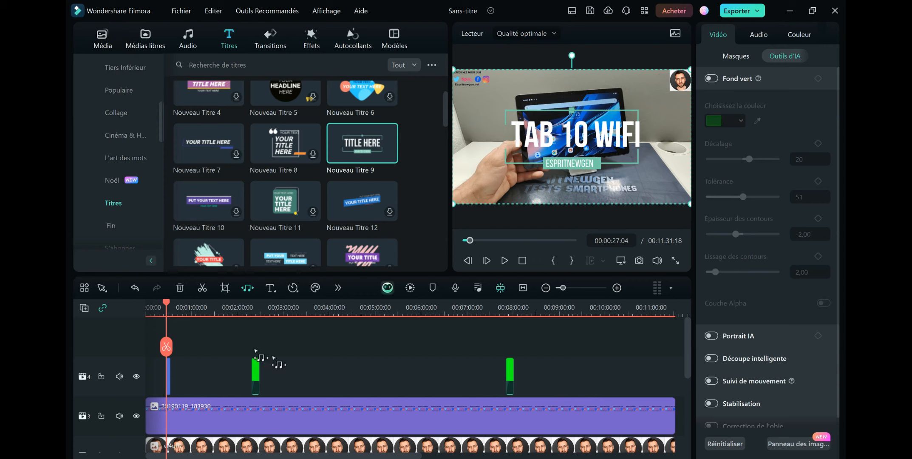
# Play the sequence from just before the new title and review all the video and audio tracks.
pyautogui.click(164, 303)
pyautogui.press('space')
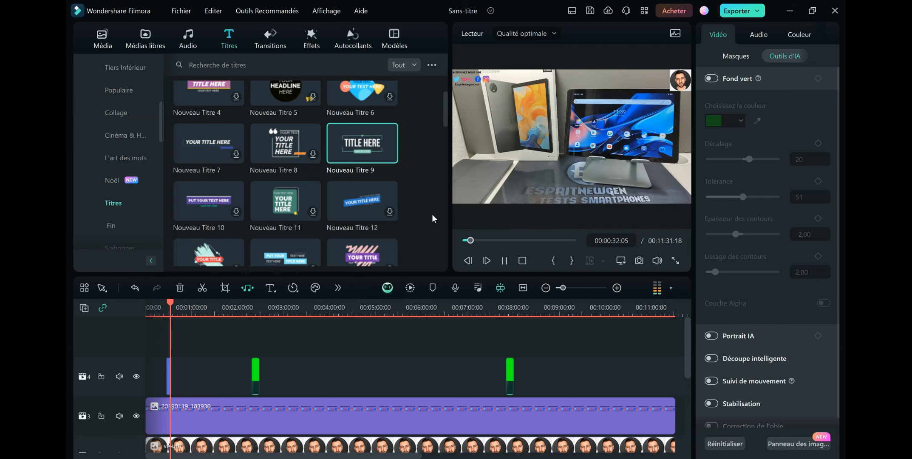
pyautogui.scroll(-3, 355, 391)
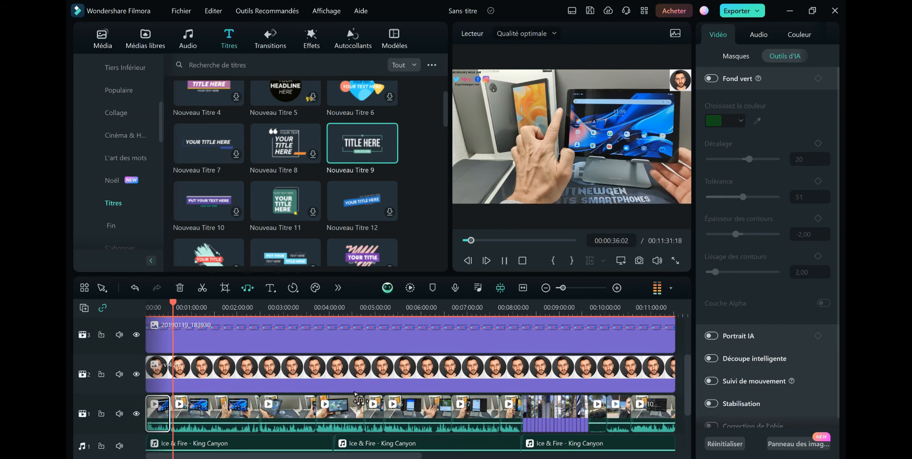
pyautogui.scroll(-1, 356, 394)
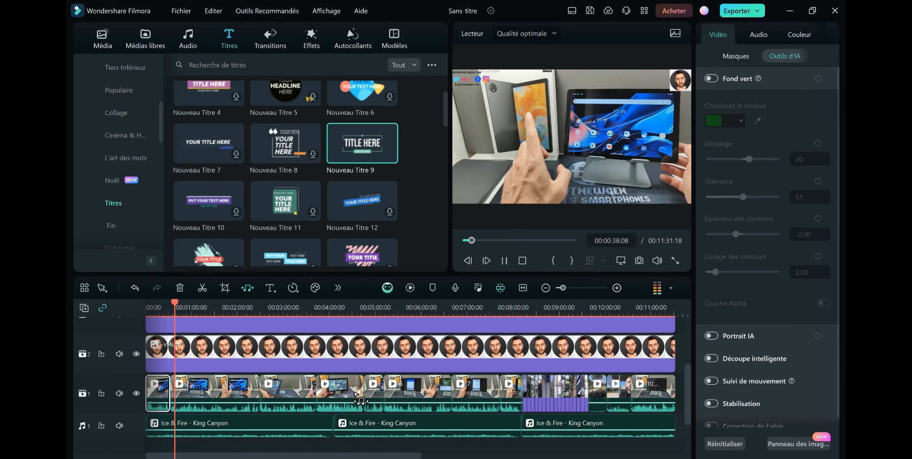
pyautogui.scroll(4, 356, 395)
pyautogui.scroll(-3, 359, 393)
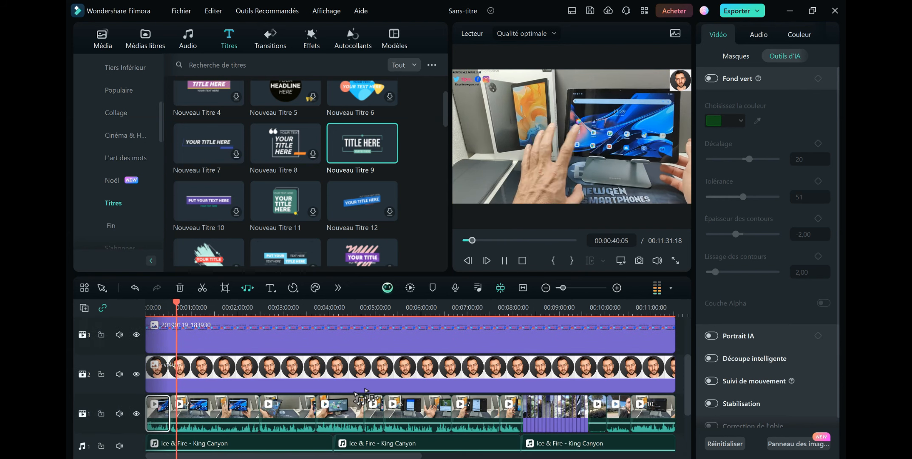
pyautogui.scroll(-2, 340, 385)
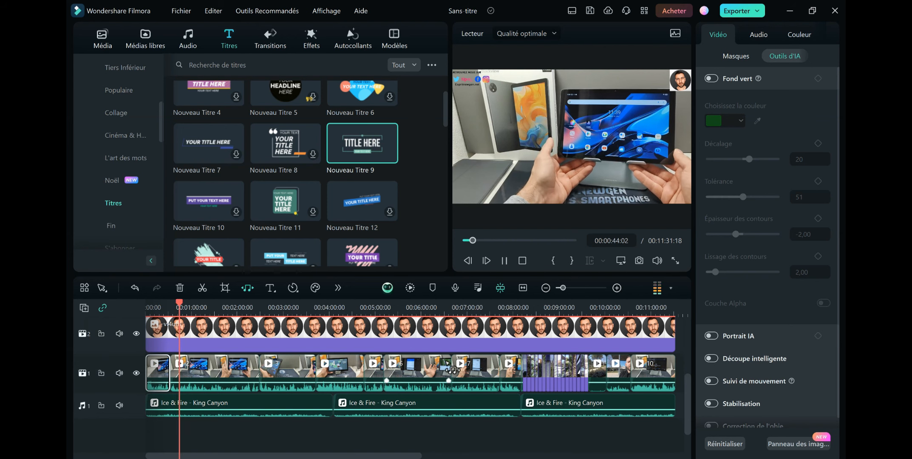
pyautogui.scroll(3, 452, 370)
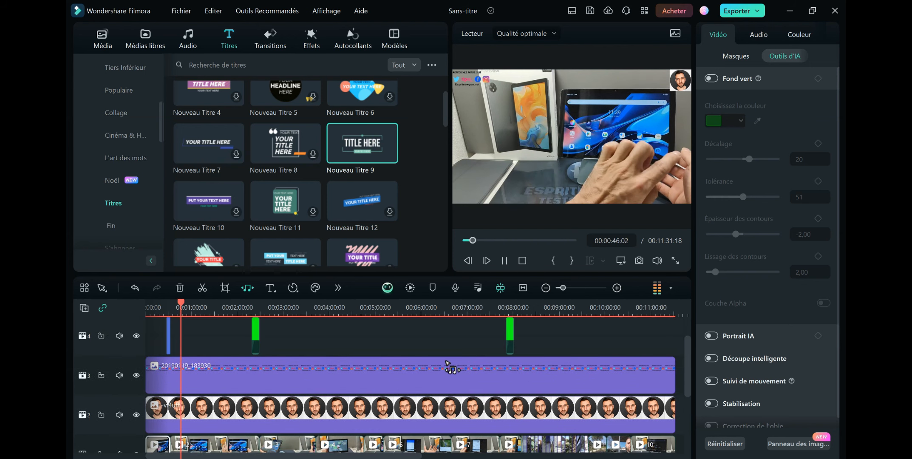
pyautogui.scroll(-3, 452, 368)
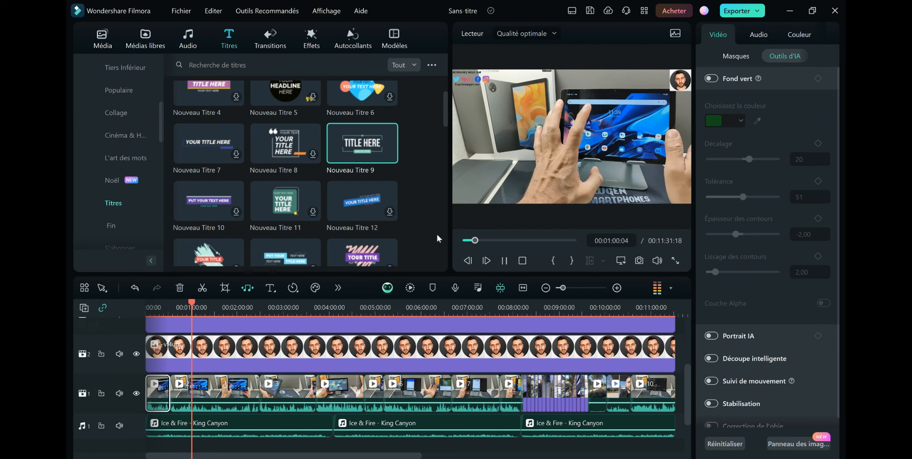
pyautogui.scroll(3, 356, 331)
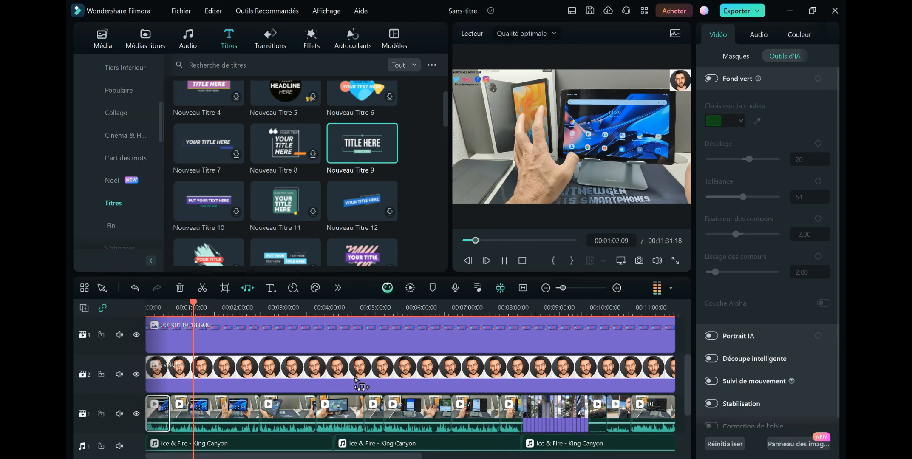